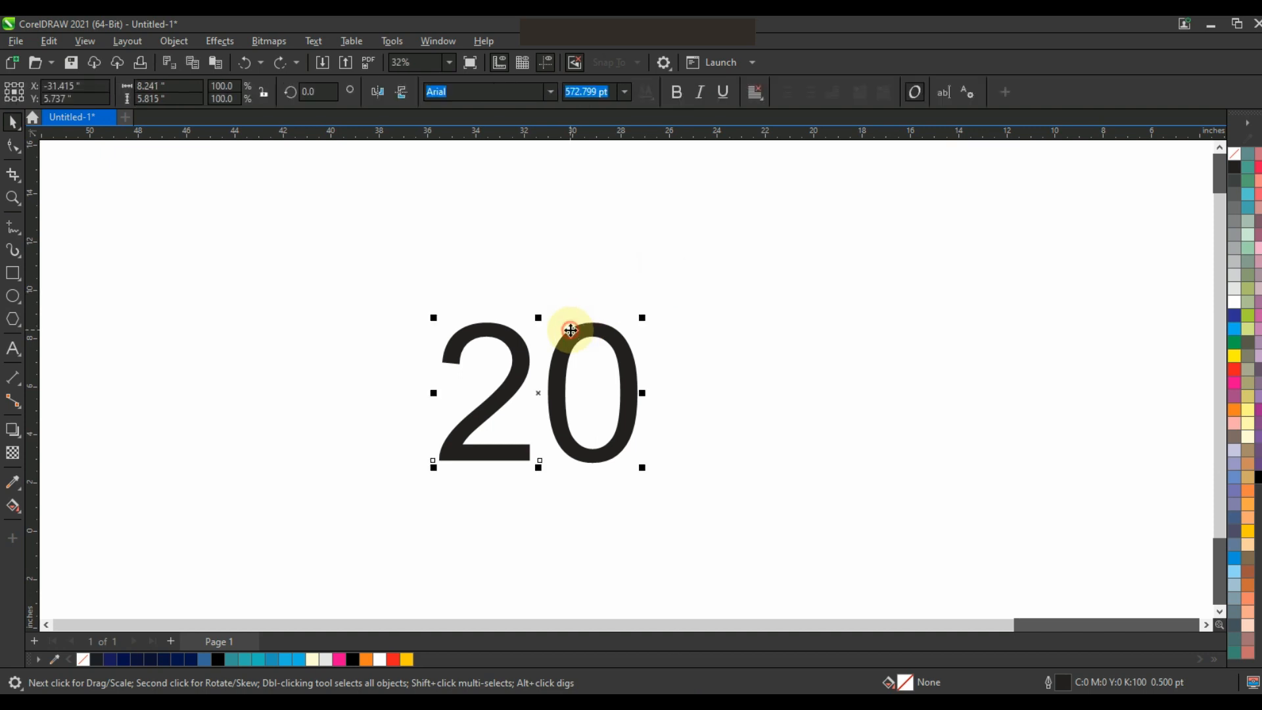
Step: Move the "20" text aside and draw a circle about 5.78 in in diameter to the right of it
{"action": "left_click_drag", "start_coordinate": [345, 274], "coordinate": [295, 263]}
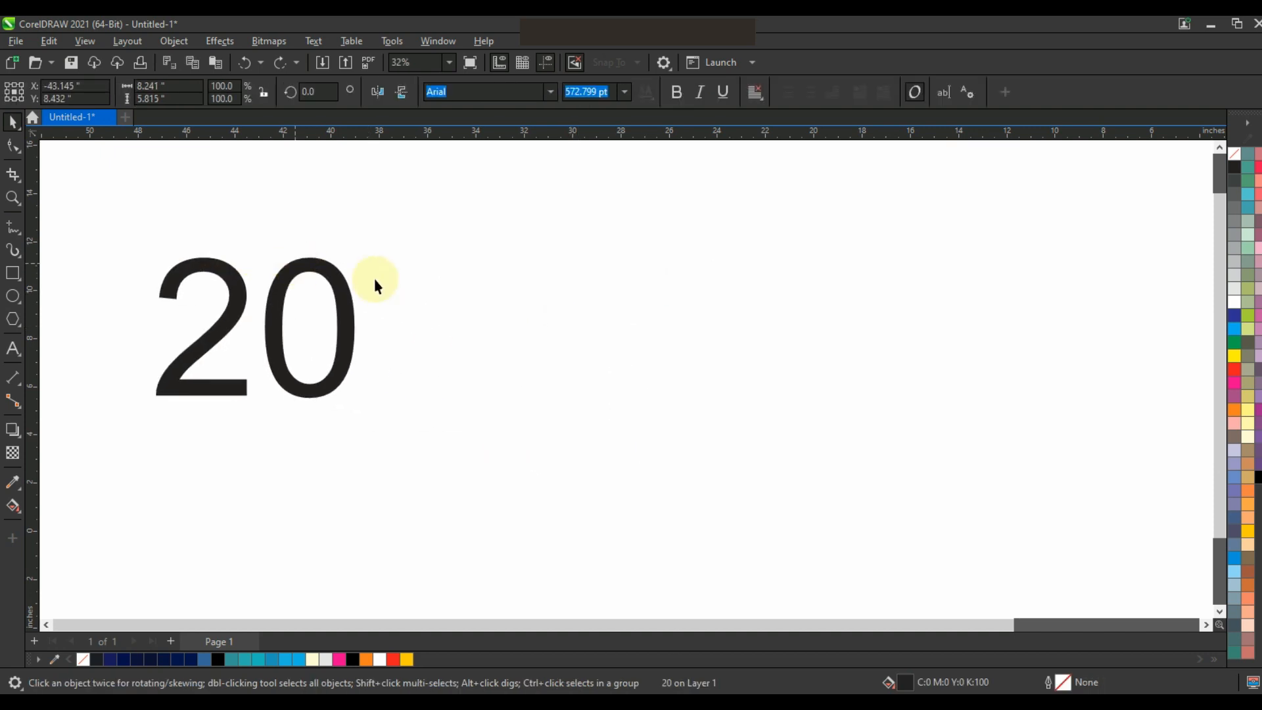
{"action": "left_click", "coordinate": [493, 282]}
{"action": "left_click", "coordinate": [12, 300]}
{"action": "left_click_drag", "start_coordinate": [538, 330], "coordinate": [611, 468]}
{"action": "left_click", "coordinate": [12, 122]}
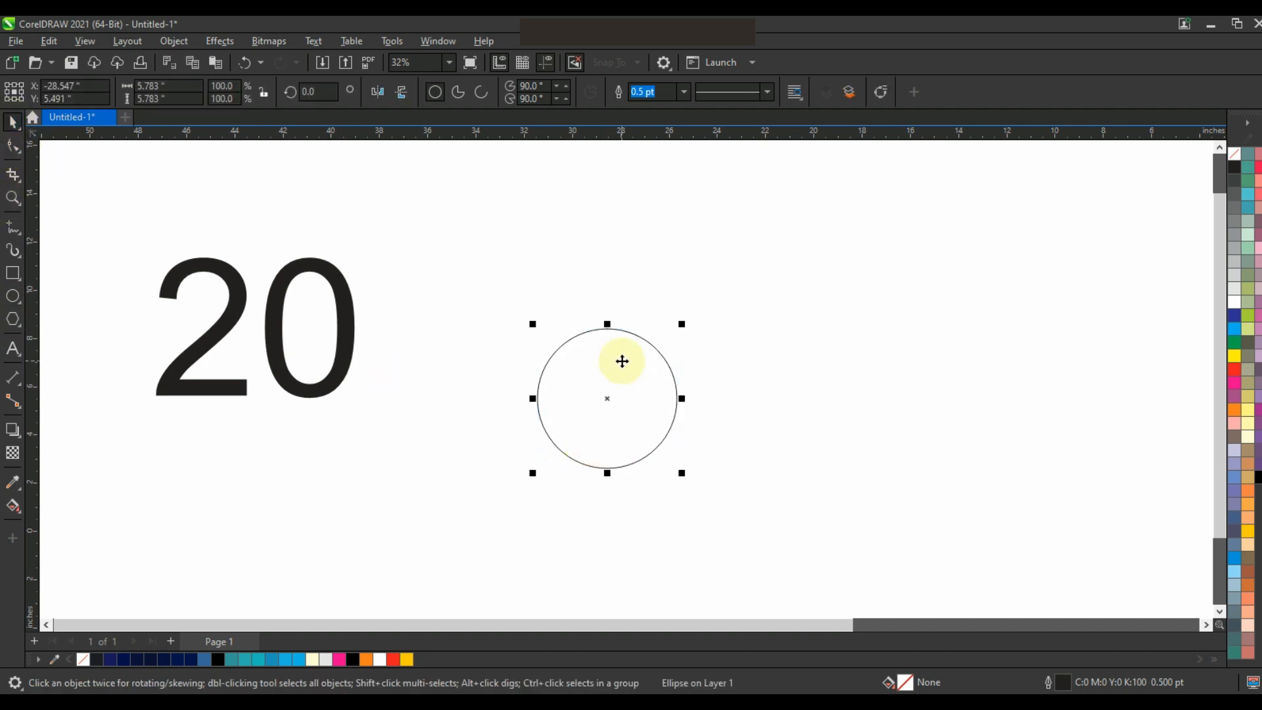
Step: Apply an outside contour to the circle with 5 steps and an offset of about 1.26 in
{"action": "left_click", "coordinate": [24, 442]}
{"action": "left_click", "coordinate": [69, 446]}
{"action": "left_click_drag", "start_coordinate": [609, 329], "coordinate": [681, 207]}
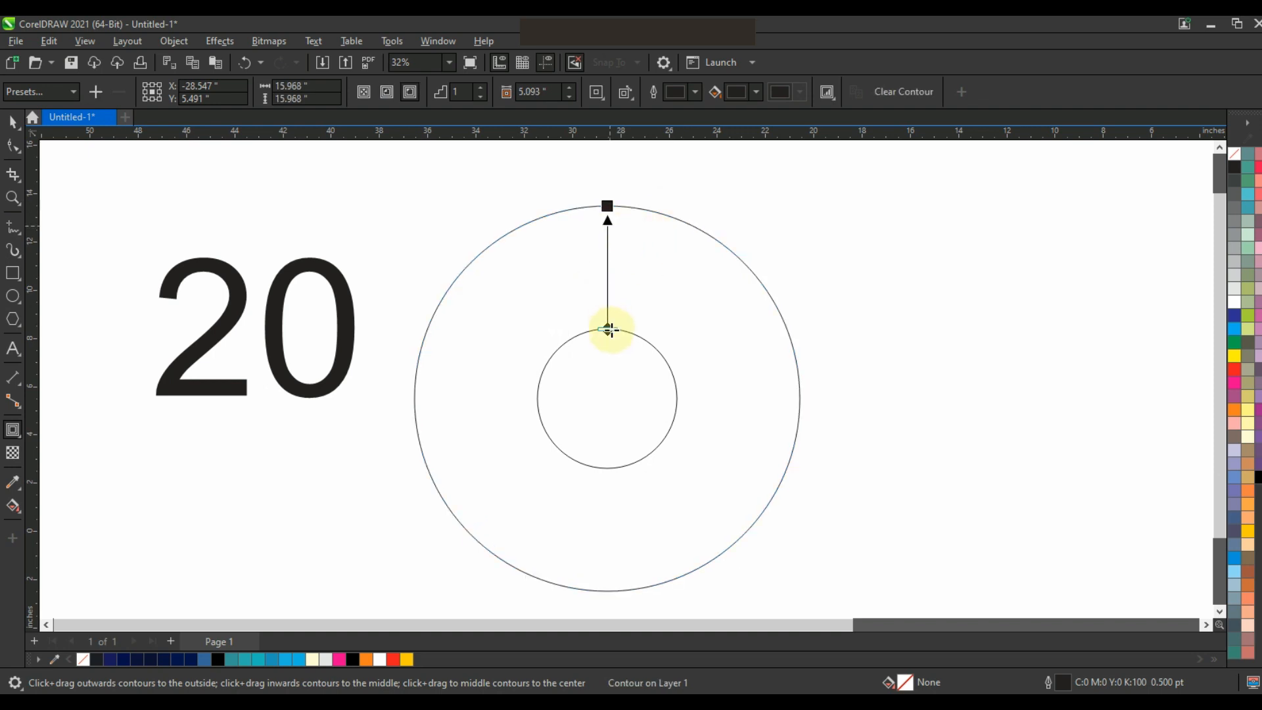
{"action": "left_click", "coordinate": [481, 87]}
{"action": "left_click", "coordinate": [482, 88]}
{"action": "left_click", "coordinate": [482, 88]}
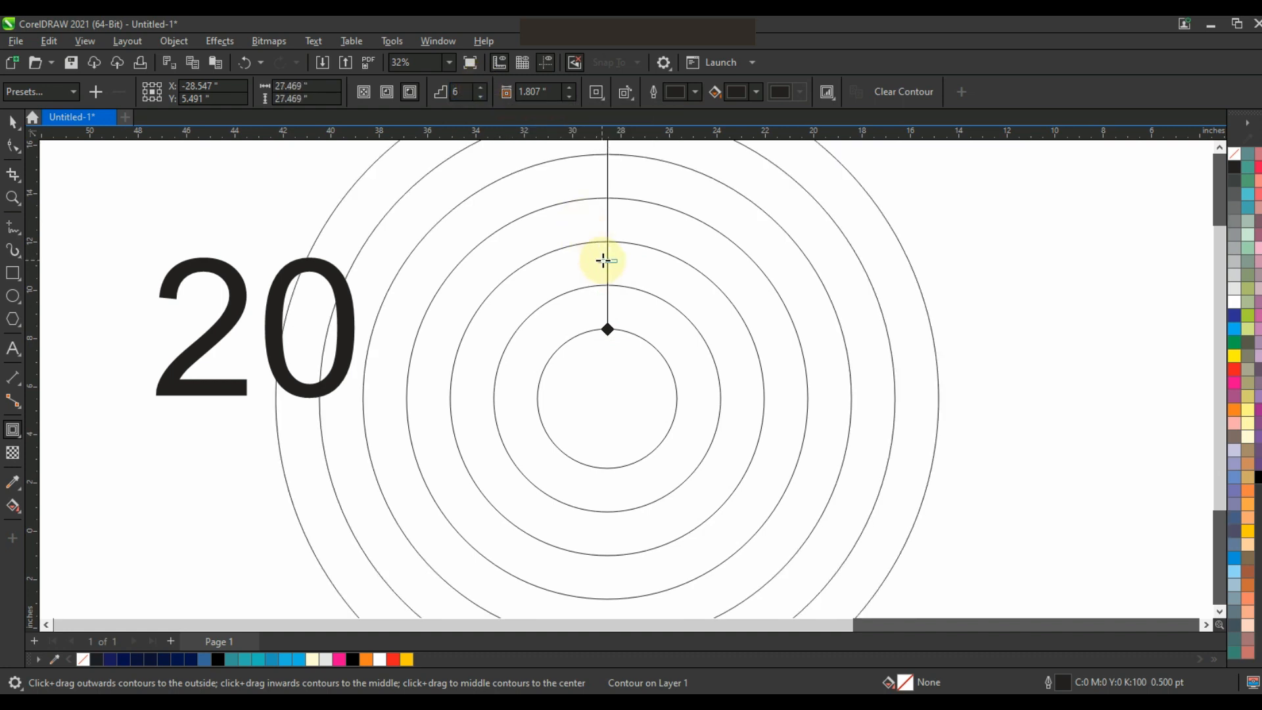
{"action": "scroll", "coordinate": [677, 313], "scroll_direction": "down", "scroll_amount": 1}
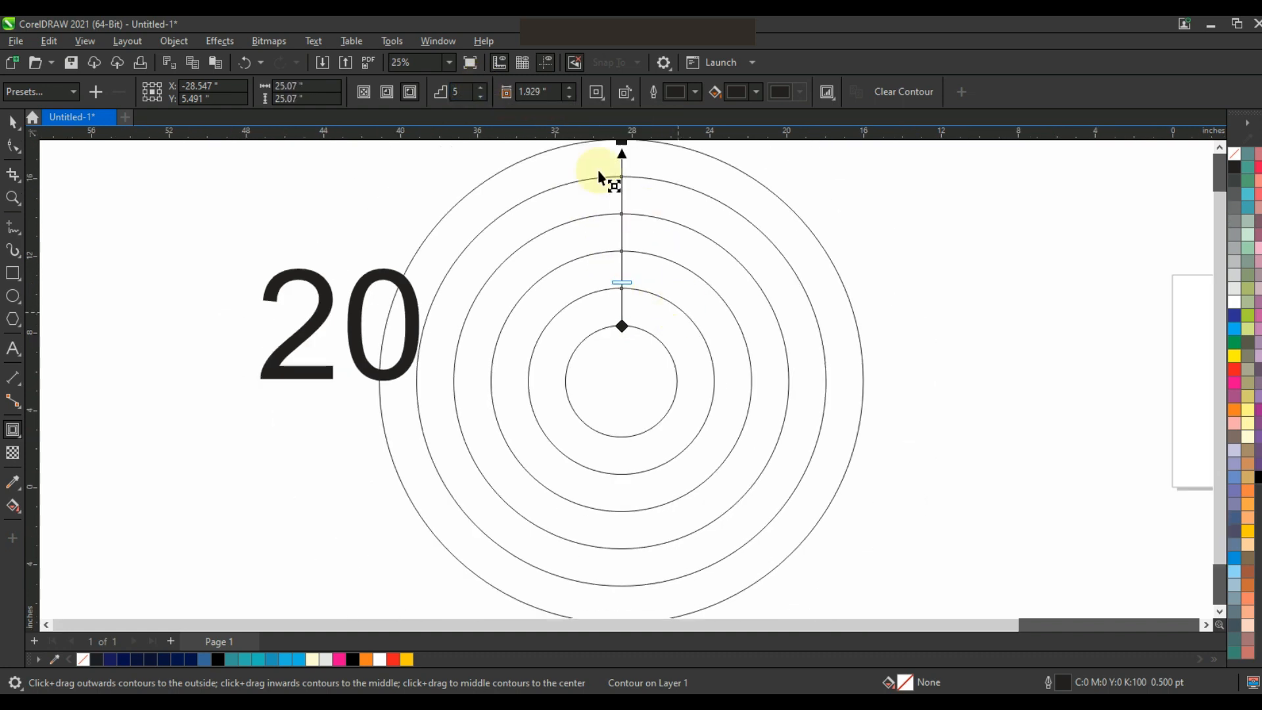
{"action": "left_click_drag", "start_coordinate": [621, 138], "coordinate": [626, 209]}
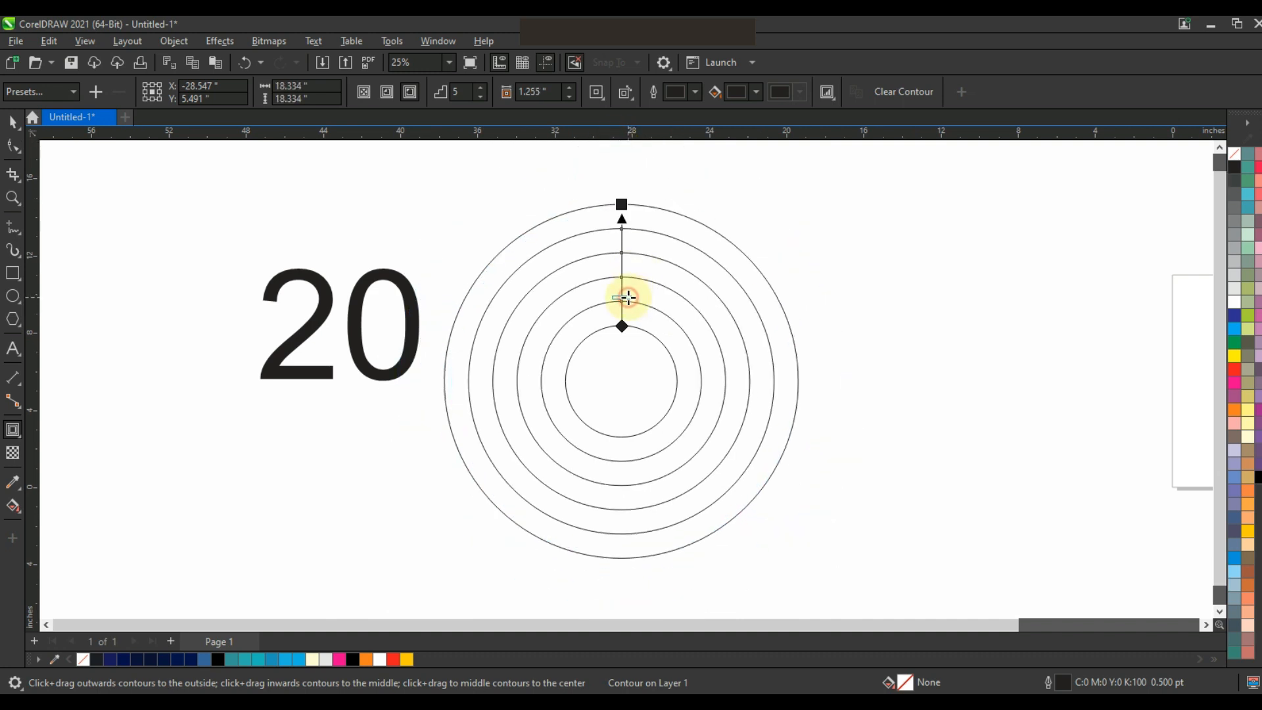
{"action": "left_click_drag", "start_coordinate": [628, 303], "coordinate": [628, 307]}
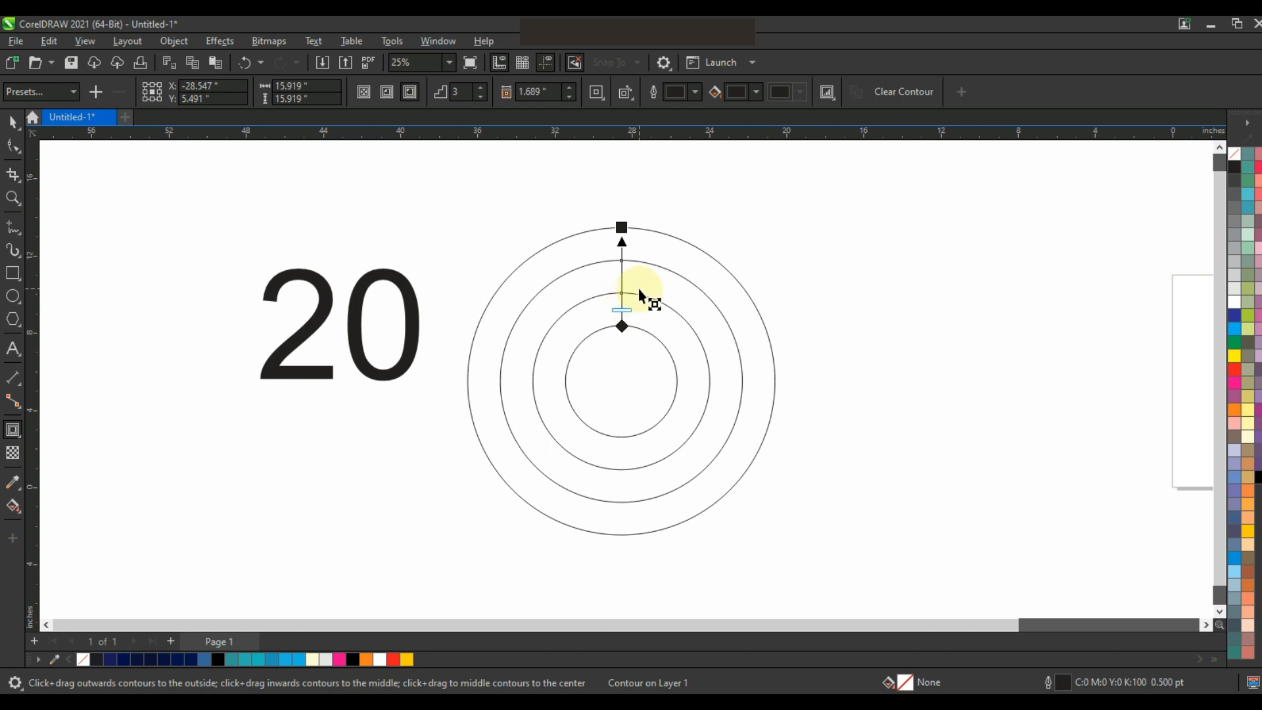
{"action": "key", "text": "ctrl+z"}
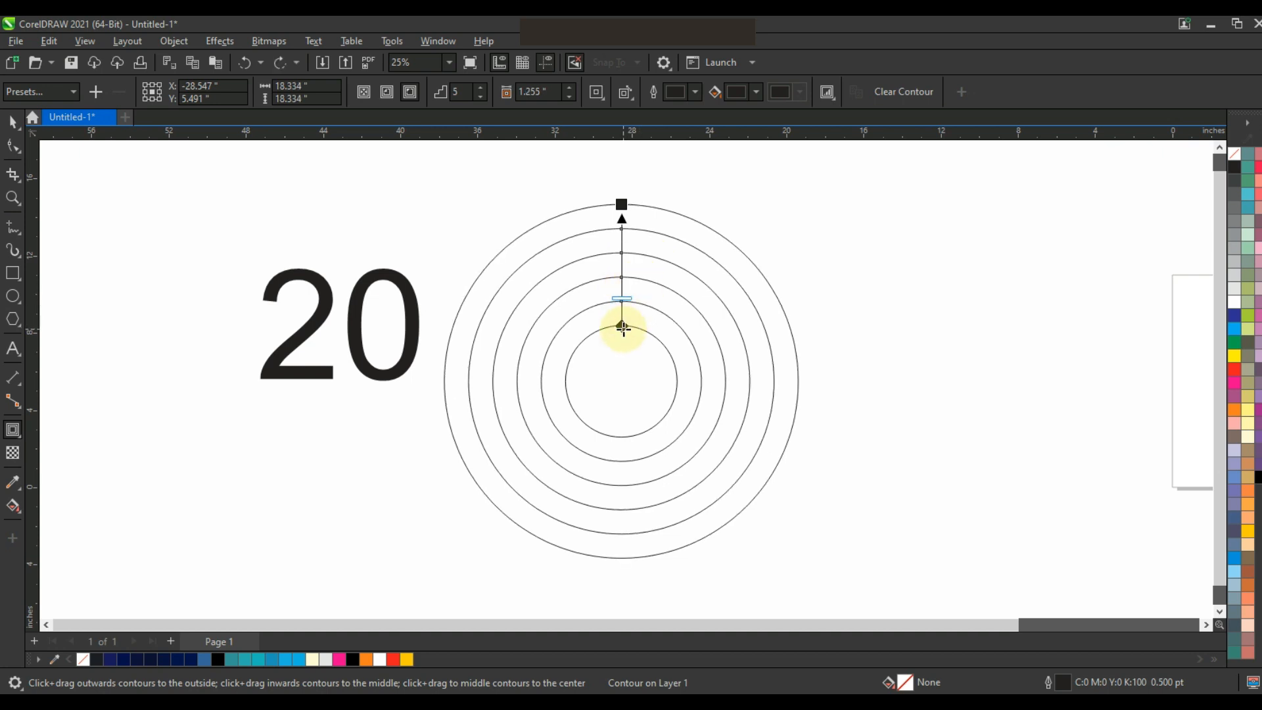
Step: Break the contour apart into separate concentric circles
{"action": "left_click", "coordinate": [13, 122]}
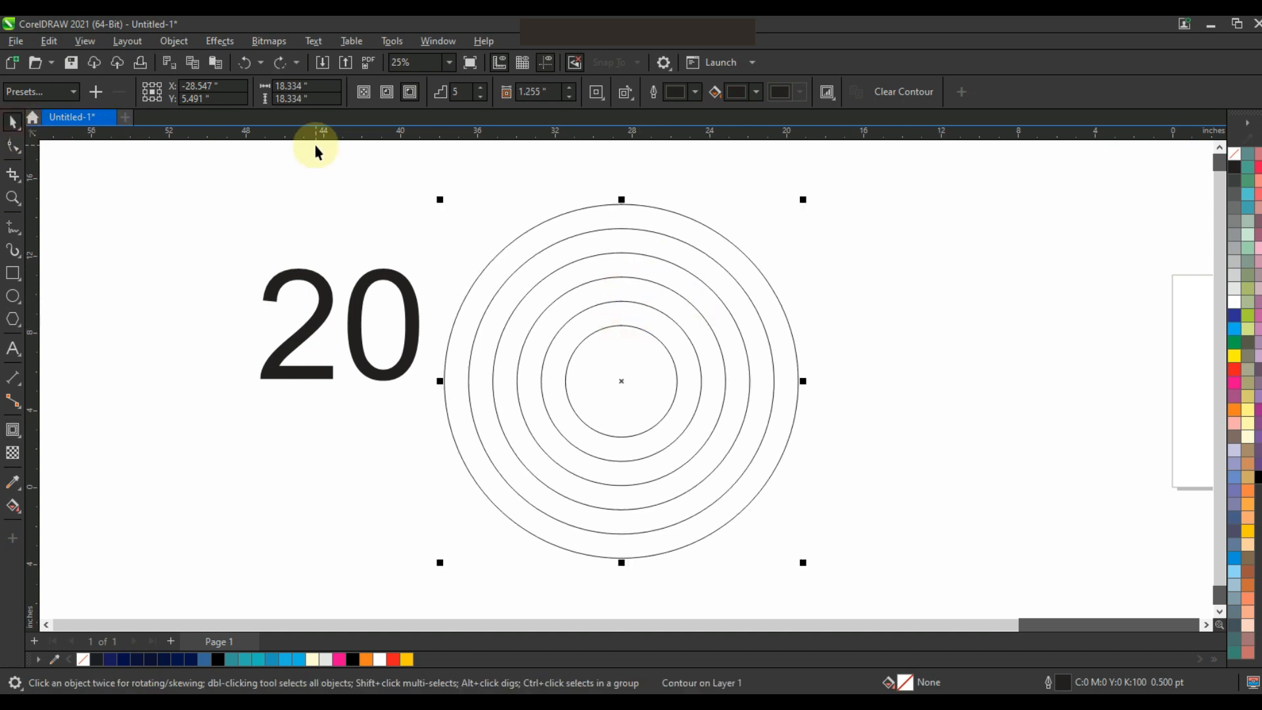
{"action": "left_click", "coordinate": [173, 41]}
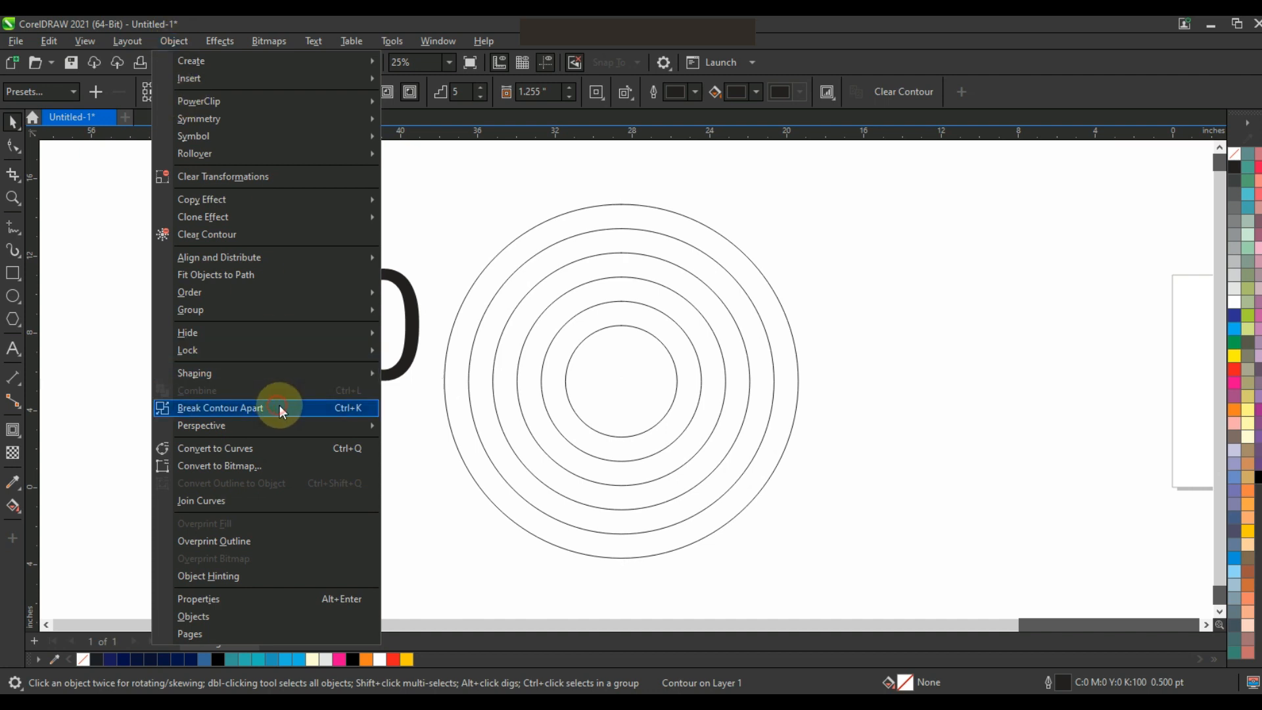
{"action": "left_click", "coordinate": [277, 406]}
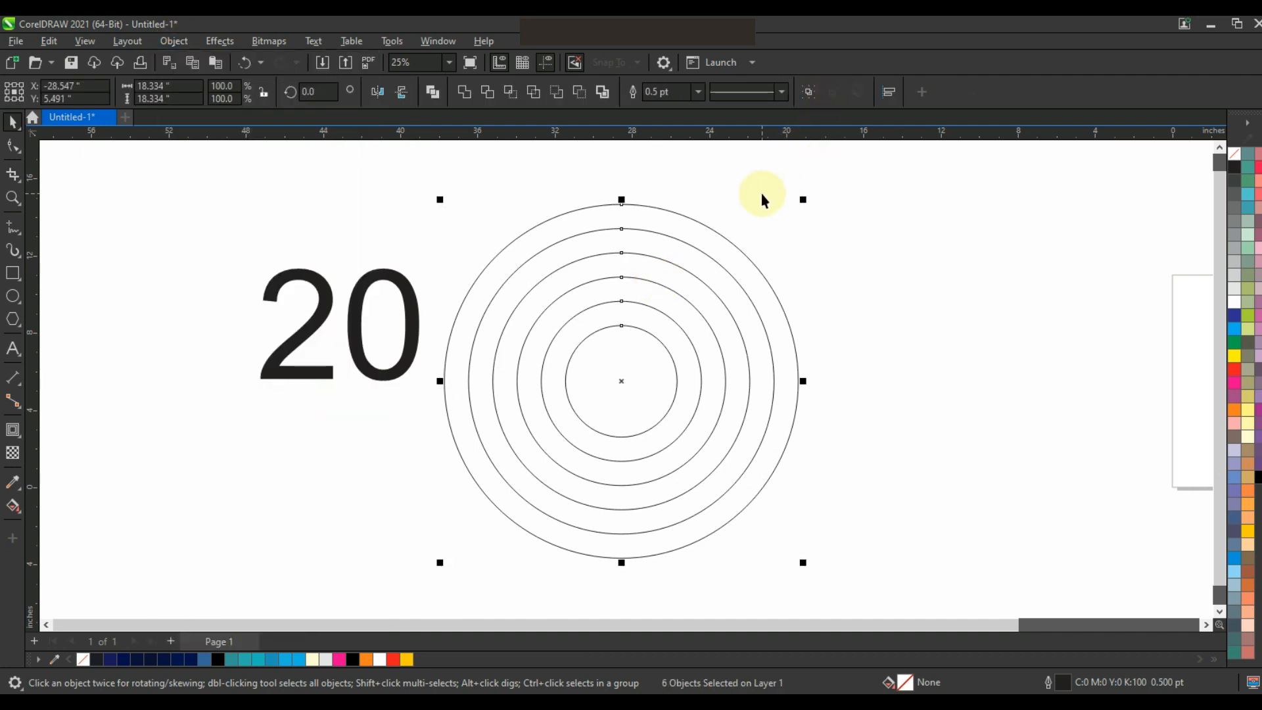
Step: Set the outline width of all the concentric circles to 24 pt
{"action": "left_click", "coordinate": [698, 92]}
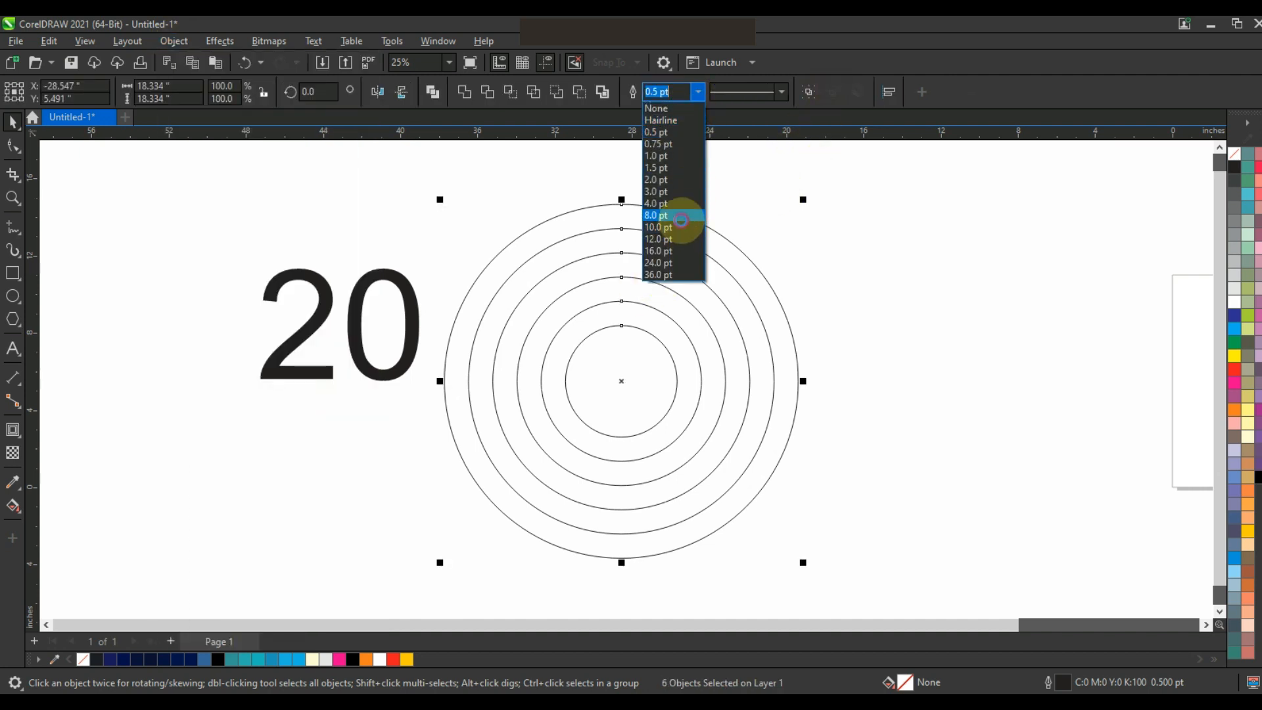
{"action": "left_click", "coordinate": [682, 221]}
{"action": "left_click", "coordinate": [695, 94]}
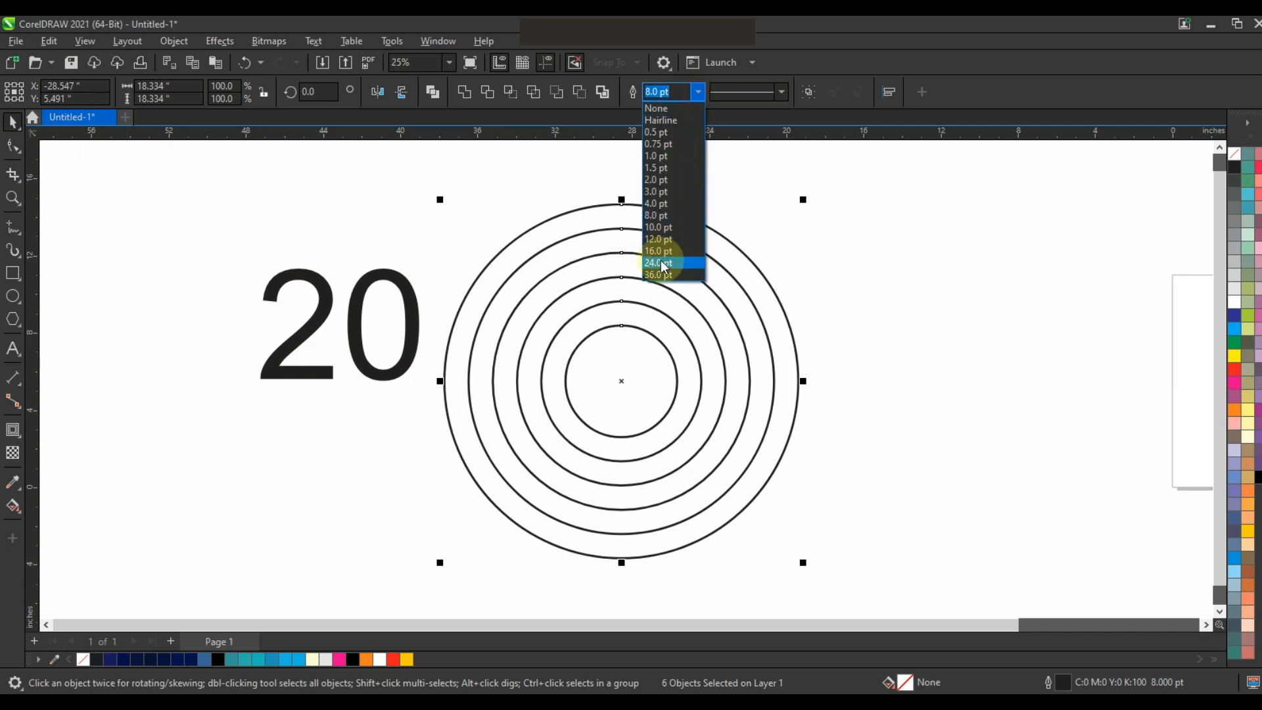
{"action": "left_click", "coordinate": [663, 260]}
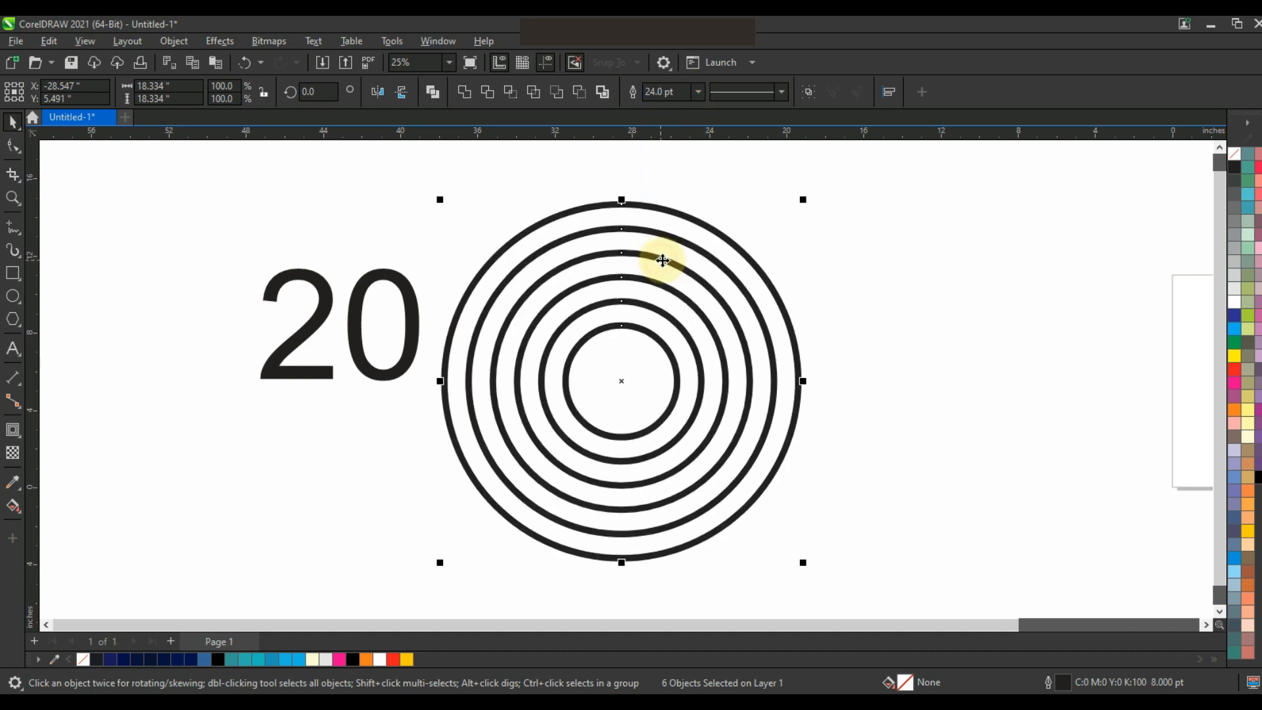
{"action": "left_click", "coordinate": [877, 258]}
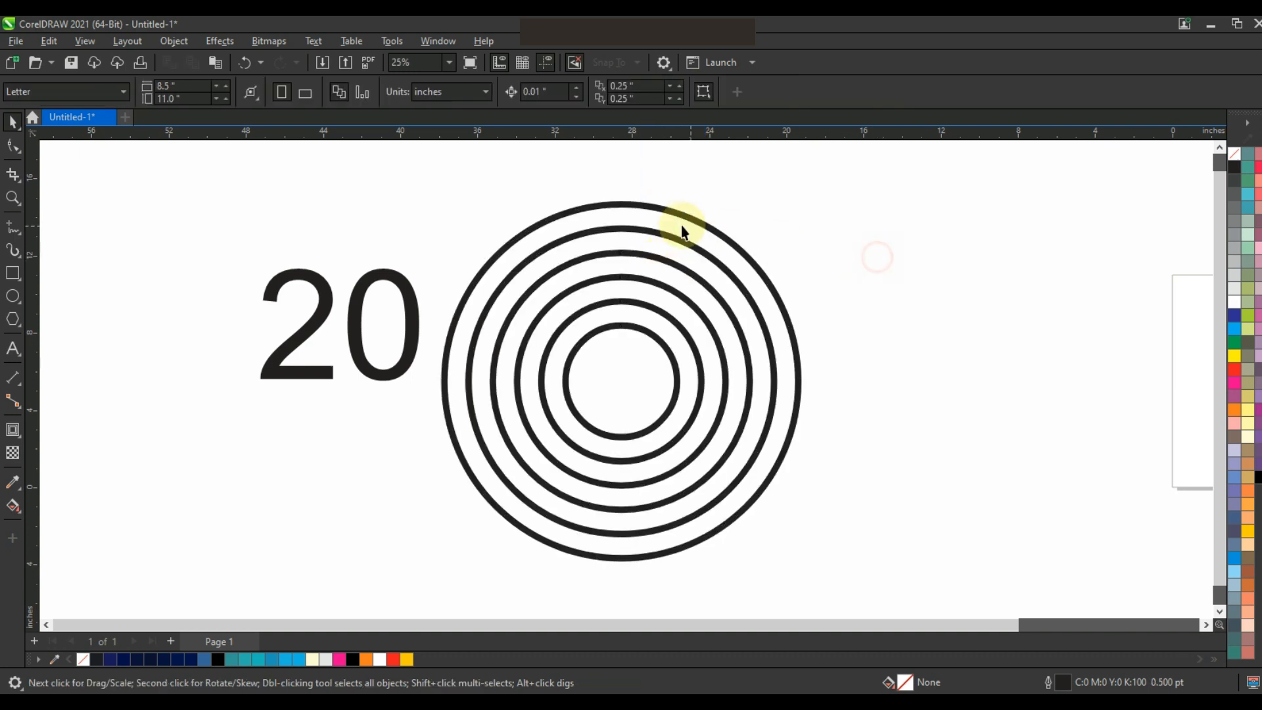
Step: Break the "20" text apart into single digits and move the 0 below the 2
{"action": "left_click", "coordinate": [415, 282]}
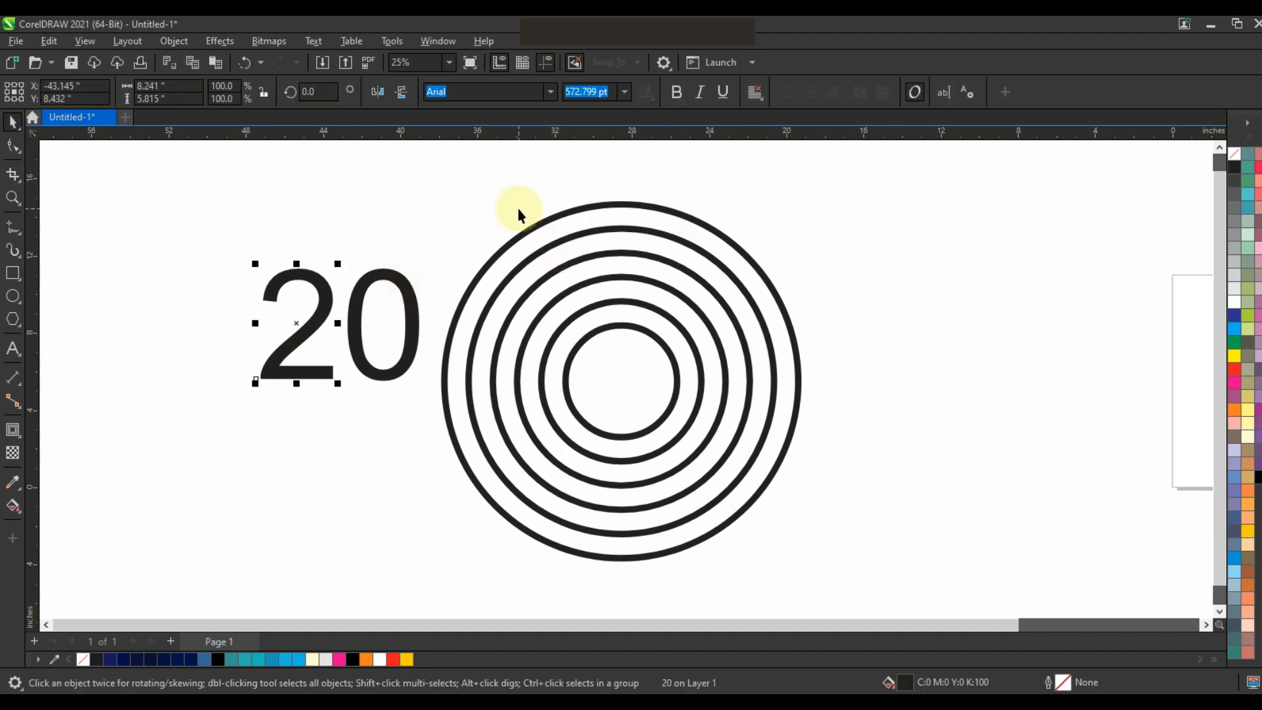
{"action": "key", "text": "ctrl+k"}
{"action": "left_click_drag", "start_coordinate": [361, 366], "coordinate": [325, 492]}
Step: Make the digit 2 bold and fill it with red
{"action": "left_click", "coordinate": [298, 372]}
{"action": "left_click", "coordinate": [677, 93]}
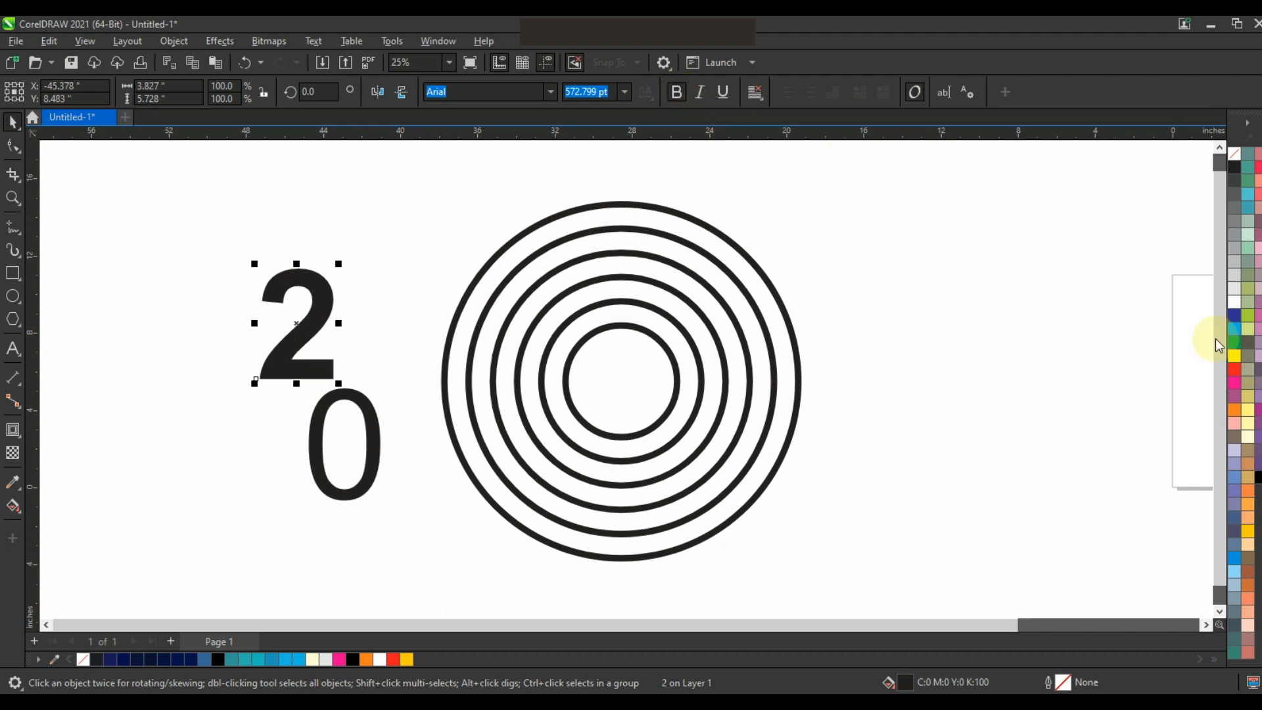
{"action": "left_click", "coordinate": [1234, 369]}
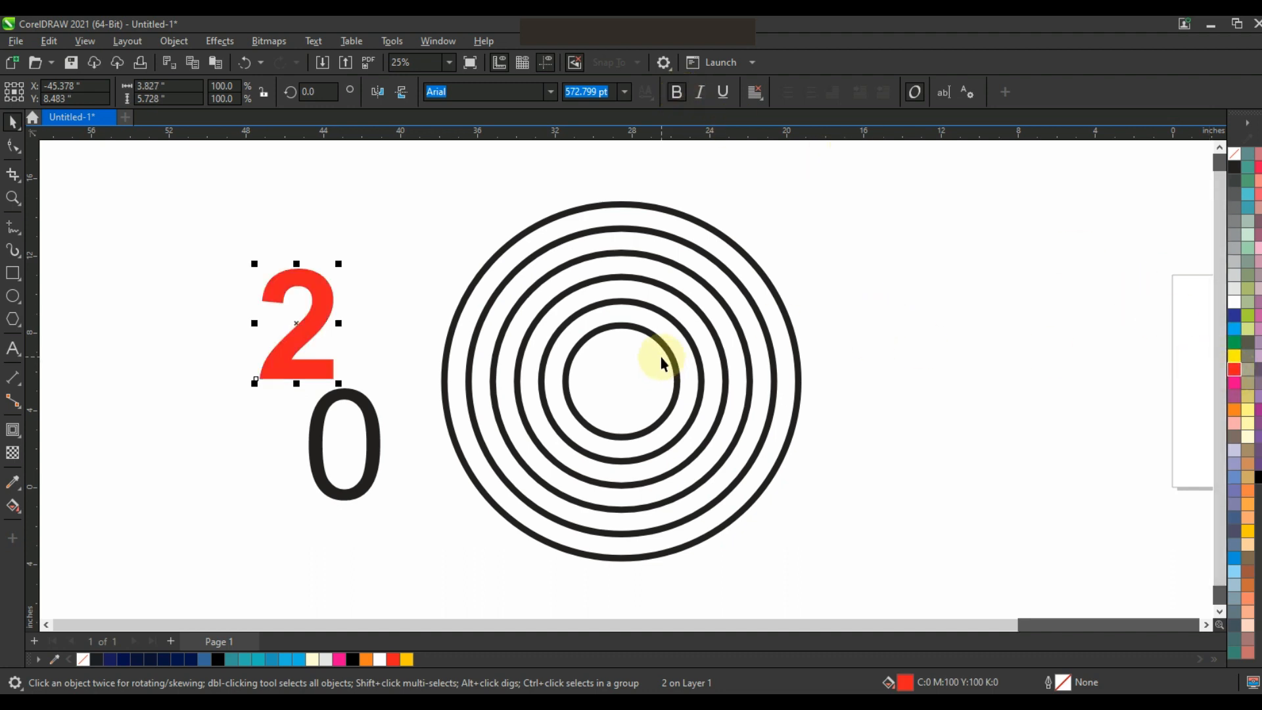
Step: Enlarge the red 2 to about 7 × 10.5 in, place it over the circles' upper-left part and send it to the back
{"action": "left_click_drag", "start_coordinate": [350, 258], "coordinate": [426, 209]}
{"action": "left_click_drag", "start_coordinate": [345, 275], "coordinate": [554, 268]}
{"action": "left_click_drag", "start_coordinate": [458, 376], "coordinate": [427, 412]}
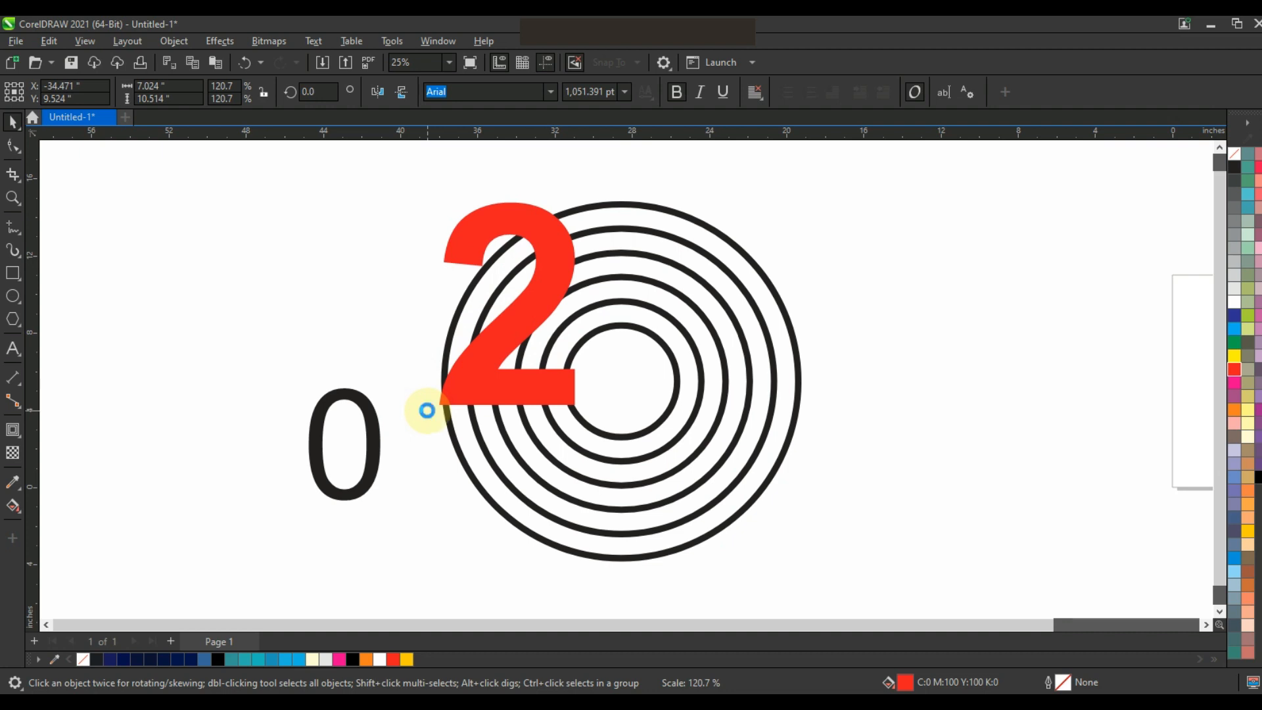
{"action": "key", "text": "shift+Page_Down"}
{"action": "left_click_drag", "start_coordinate": [506, 302], "coordinate": [512, 272]}
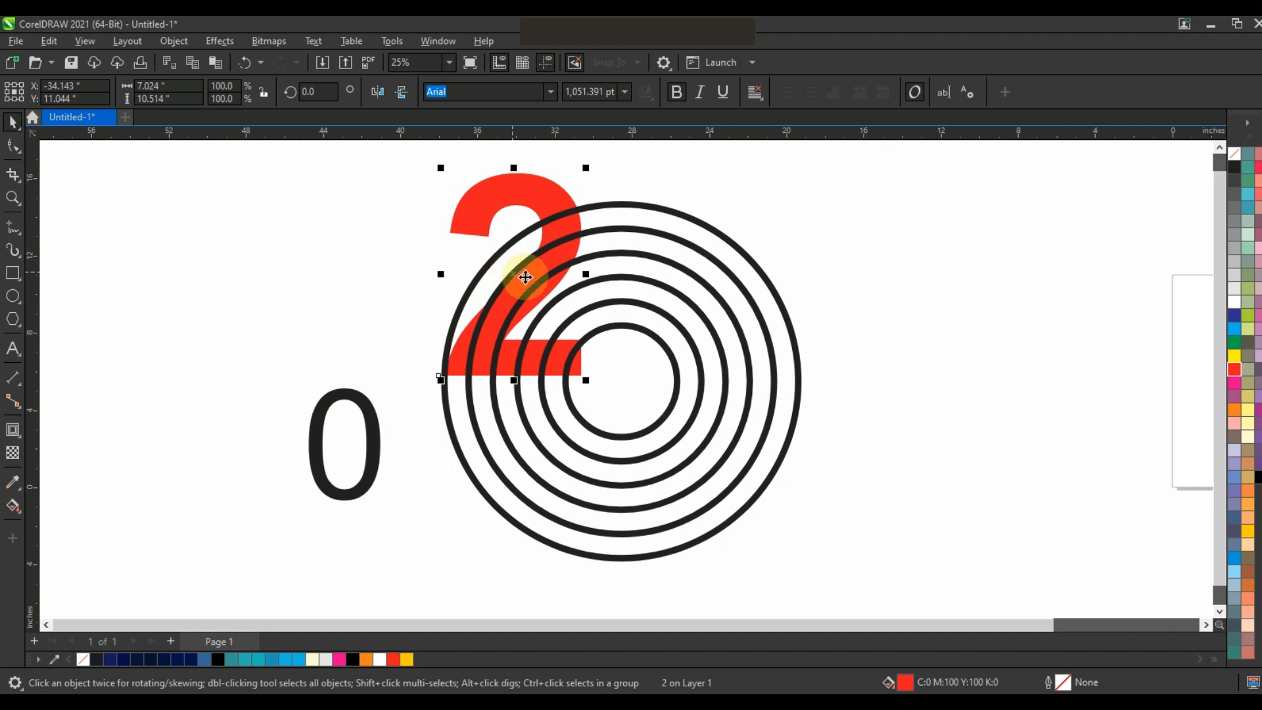
Step: Duplicate the innermost circle concentrically at about 3.14 in diameter and combine the two circles into a ring
{"action": "left_click", "coordinate": [668, 342]}
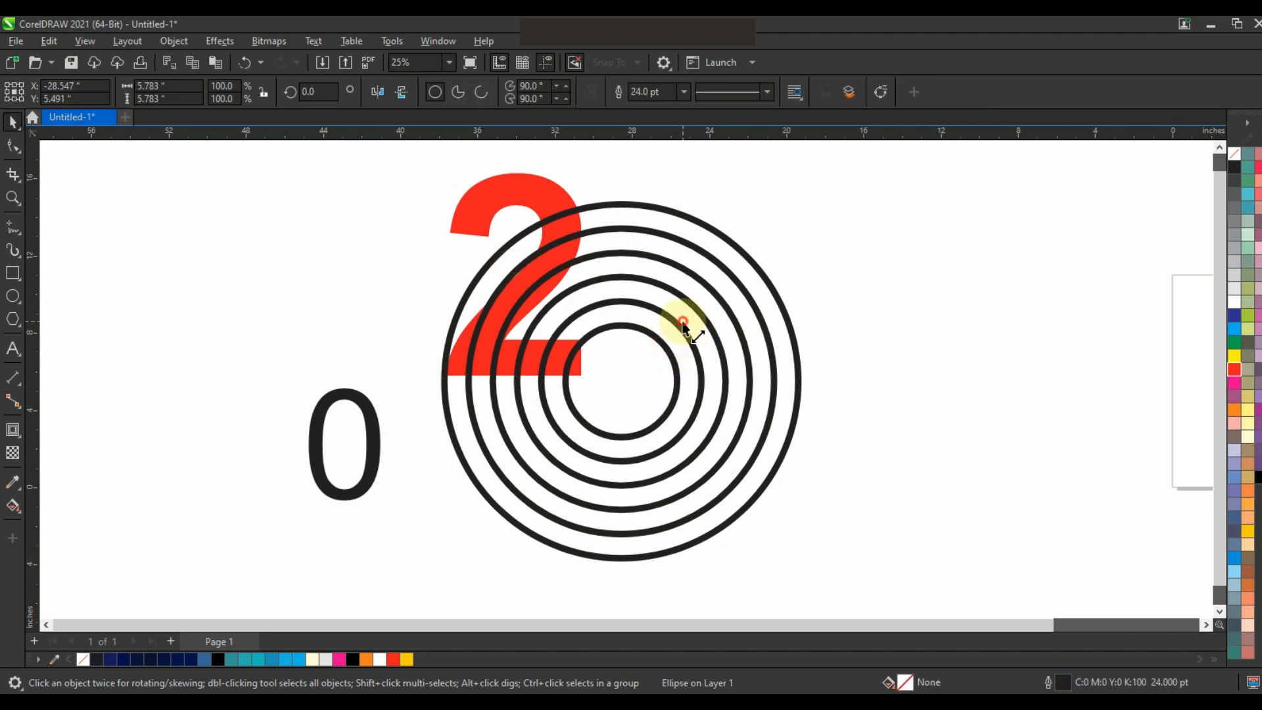
{"action": "left_click_drag", "start_coordinate": [679, 333], "coordinate": [663, 341]}
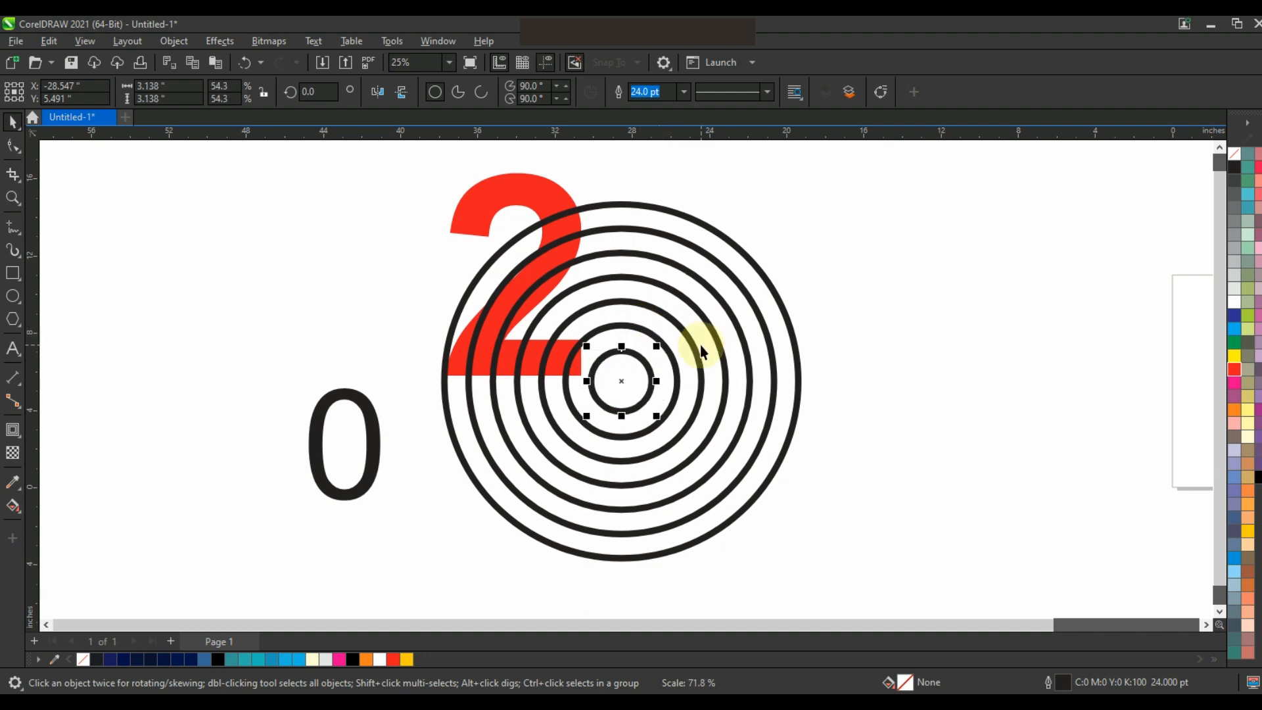
{"action": "left_click", "coordinate": [650, 334], "text": "shift"}
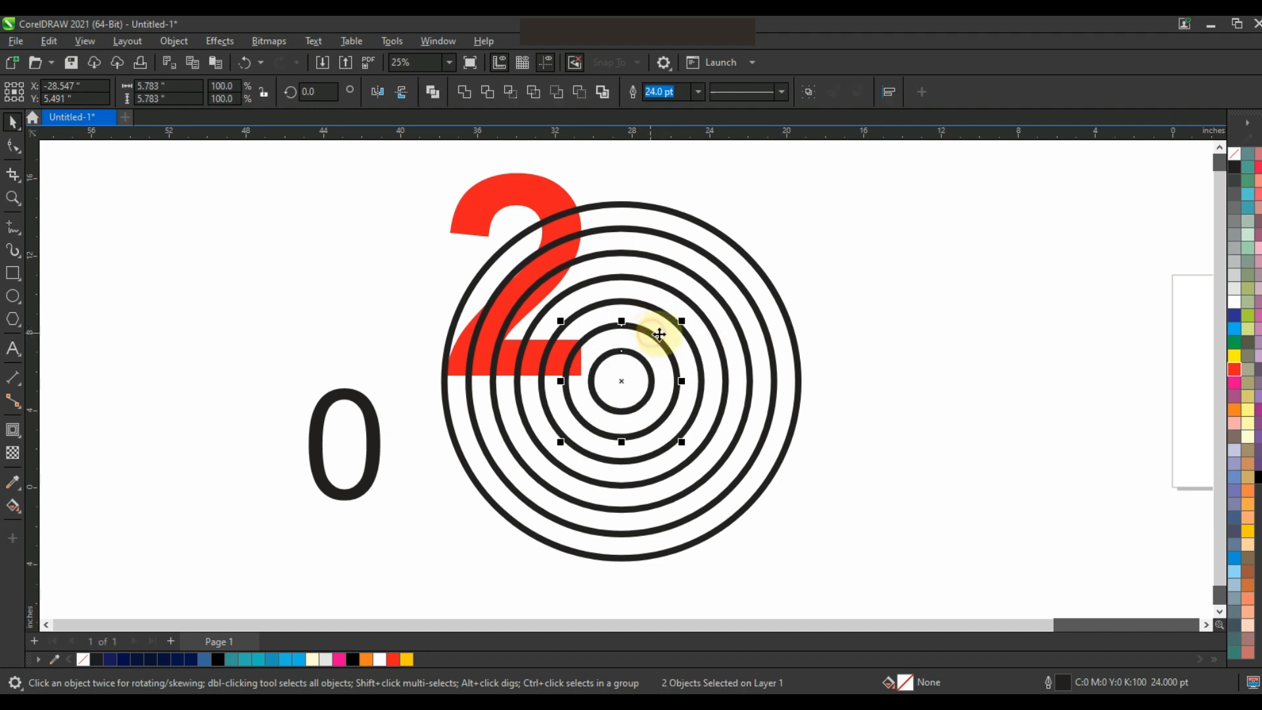
Step: Weld the 2 and the central ring into one shape and fill it with red
{"action": "left_click", "coordinate": [643, 328], "text": "shift"}
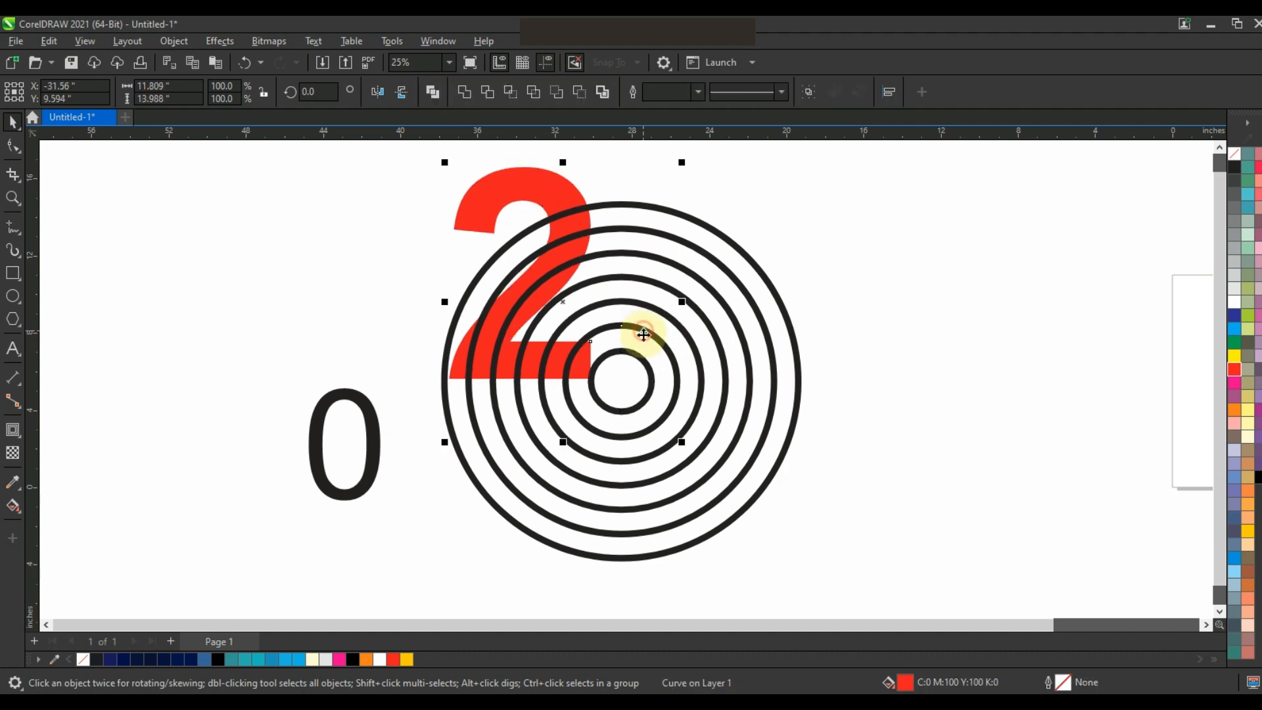
{"action": "left_click", "coordinate": [464, 94]}
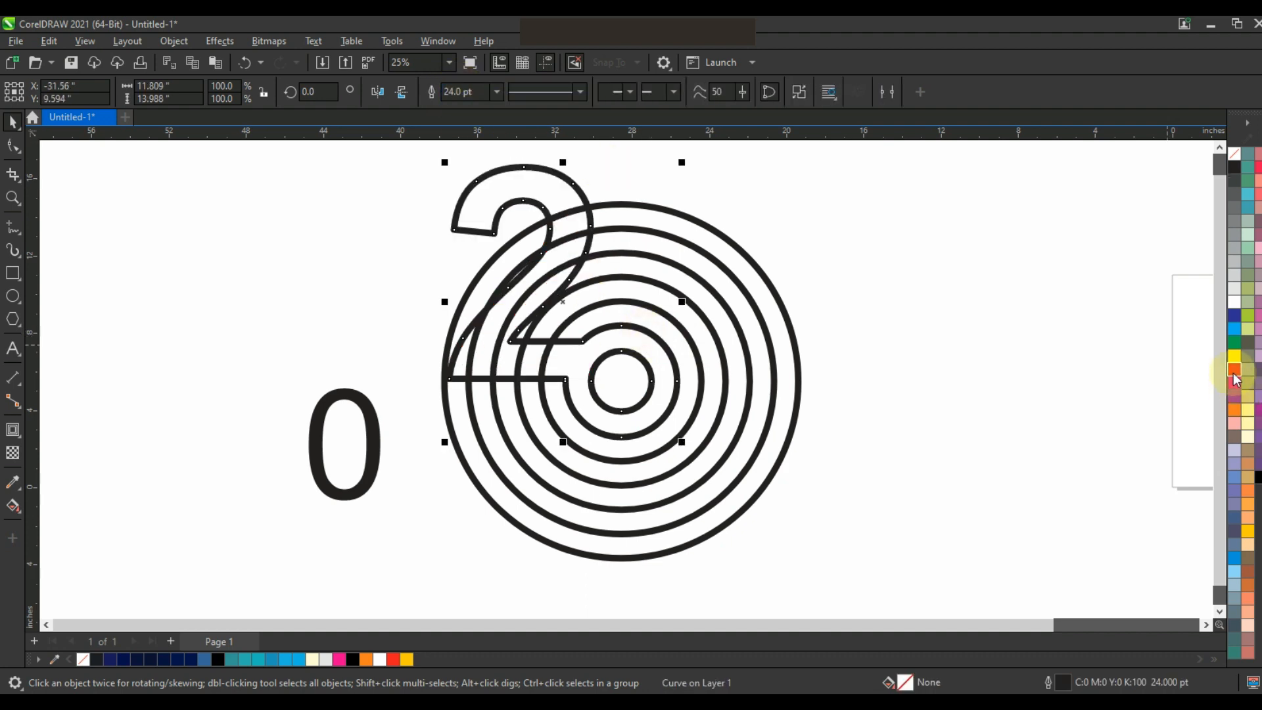
{"action": "left_click", "coordinate": [1234, 369]}
{"action": "left_click", "coordinate": [1106, 332]}
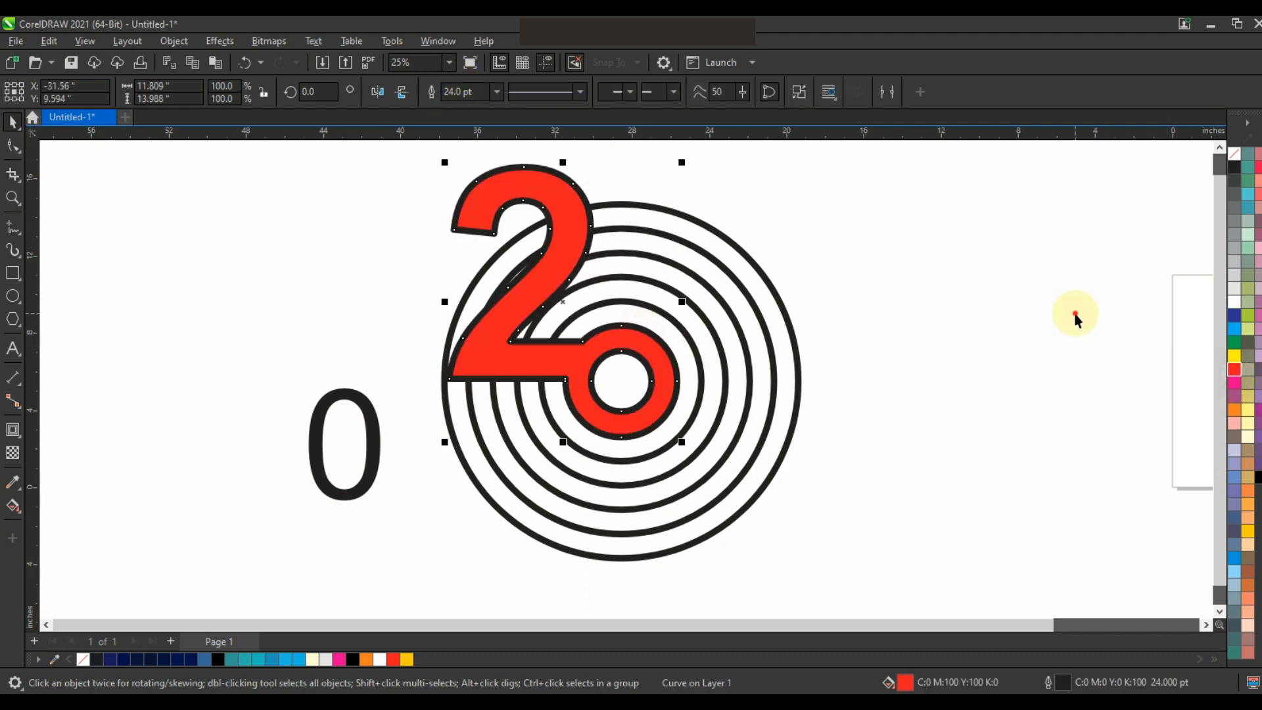
Step: Open the outermost circle at the top into an arc running from about 122° to 56° with the Shape tool
{"action": "left_click", "coordinate": [626, 202]}
{"action": "left_click", "coordinate": [13, 146]}
{"action": "left_click_drag", "start_coordinate": [621, 200], "coordinate": [761, 174]}
{"action": "left_click_drag", "start_coordinate": [621, 207], "coordinate": [516, 214]}
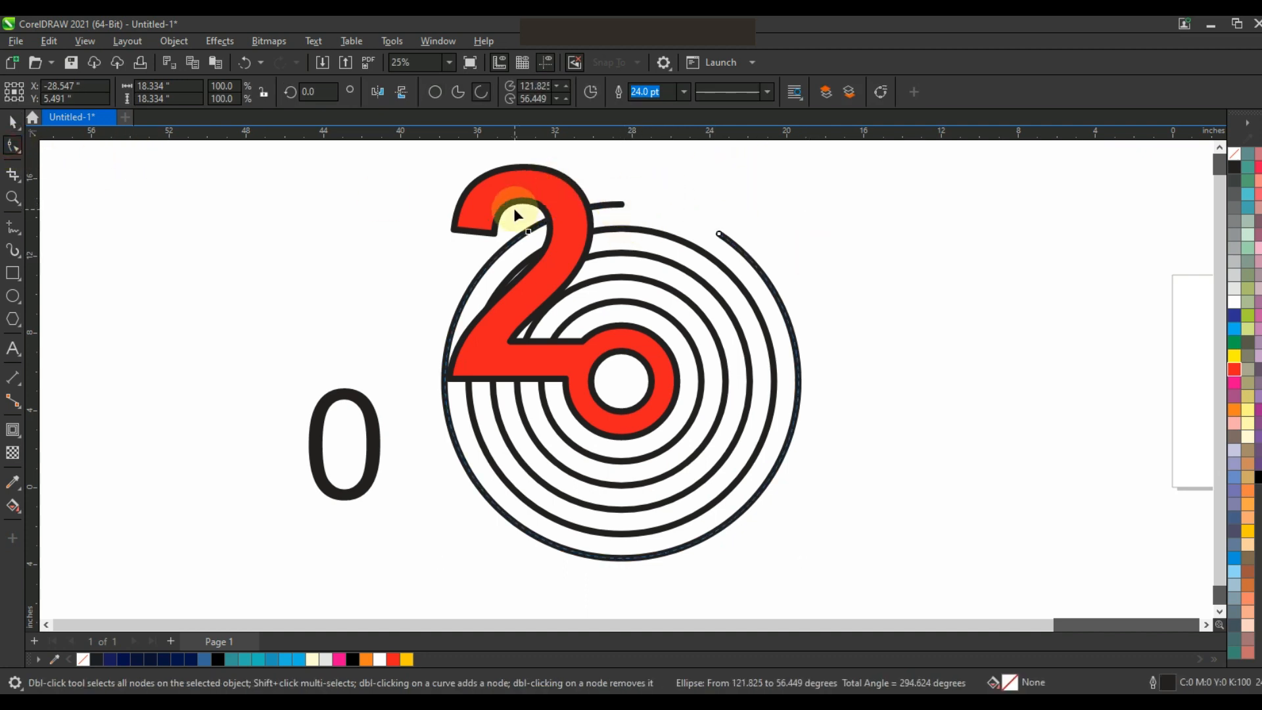
Step: Reshape the second-largest circle into a short arc on its right side, from about 330° to 27°
{"action": "left_click", "coordinate": [716, 262]}
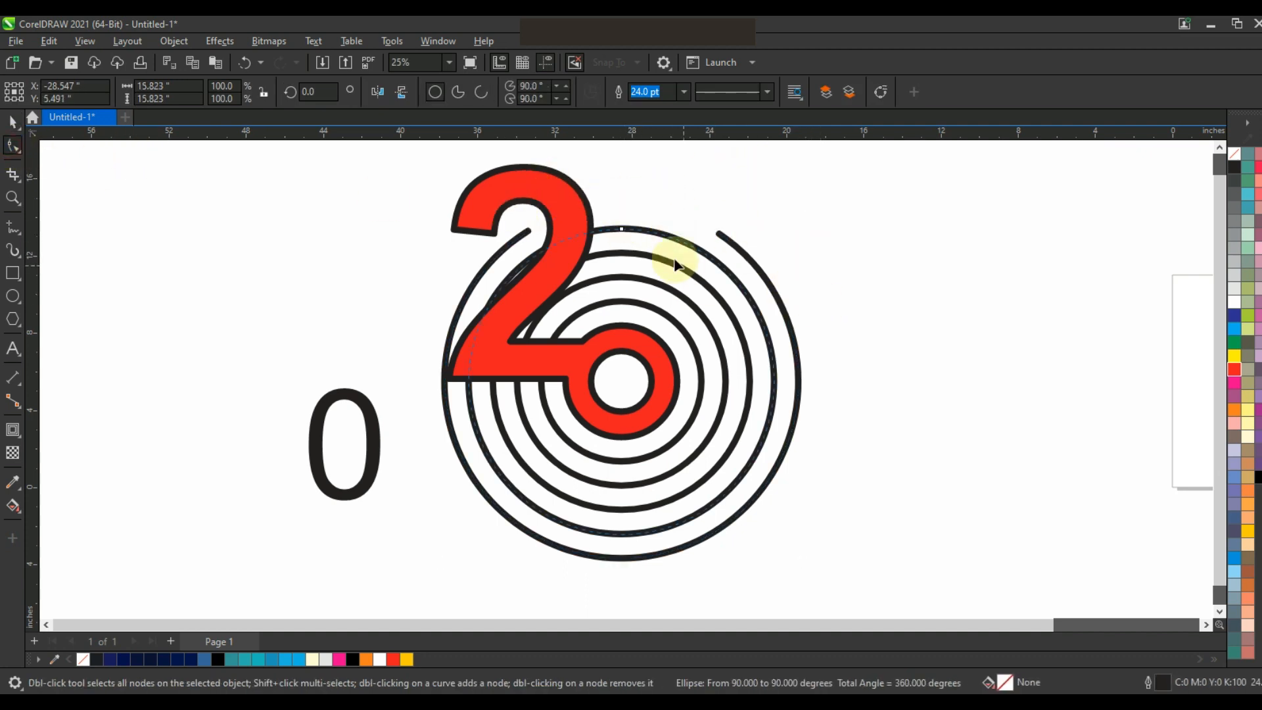
{"action": "left_click_drag", "start_coordinate": [621, 229], "coordinate": [757, 311]}
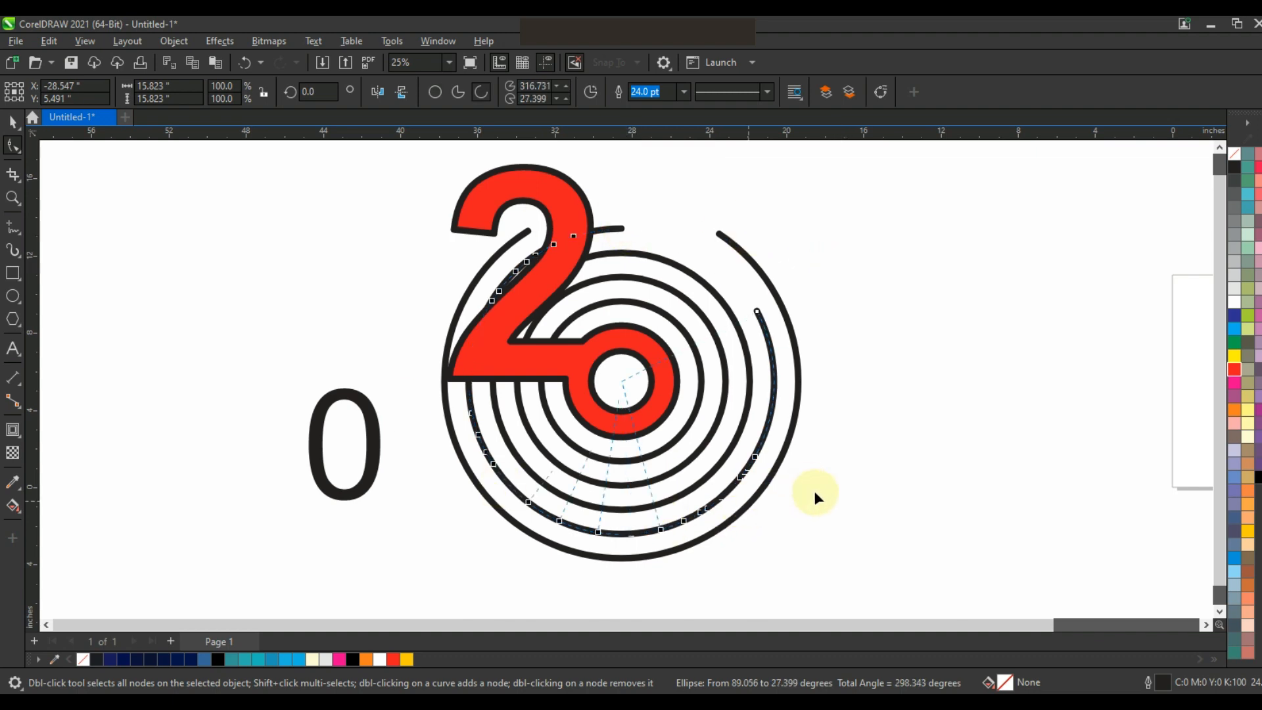
{"action": "left_click_drag", "start_coordinate": [814, 490], "coordinate": [818, 494]}
Step: Duplicate the short right-hand arc in place and reshape the copy into a bottom arc from about 236° to 311°
{"action": "left_click", "coordinate": [13, 122]}
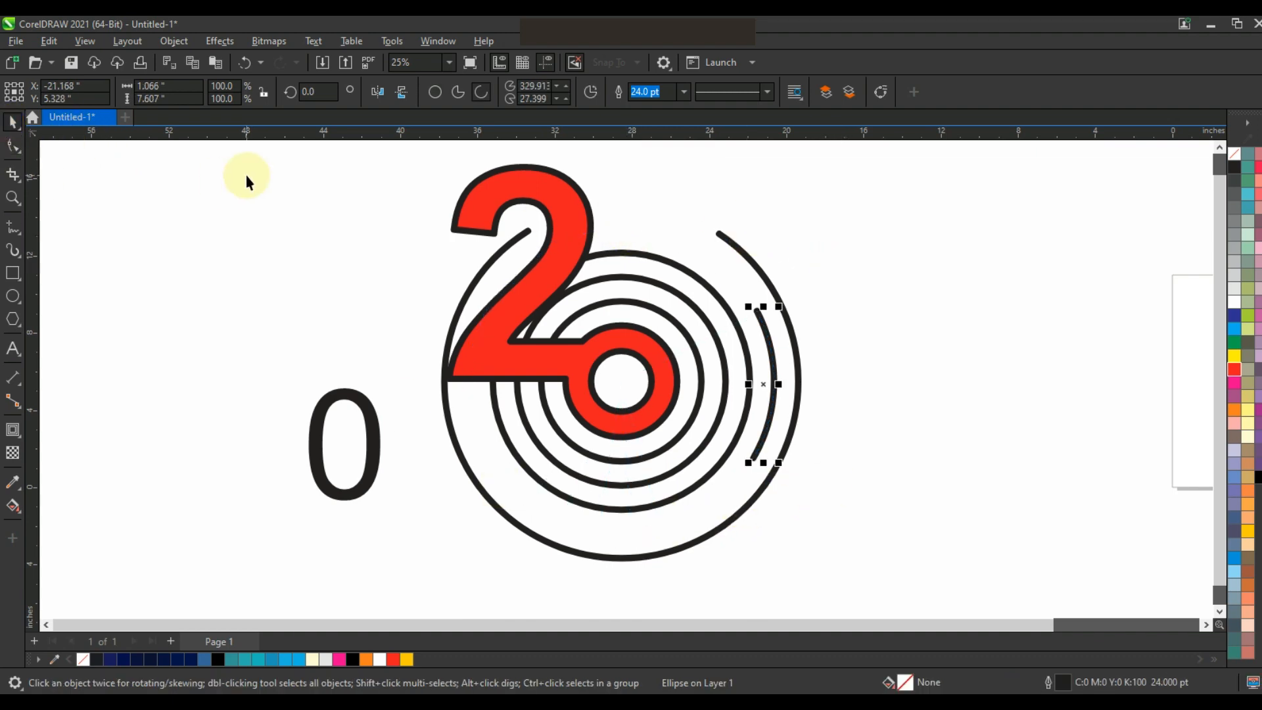
{"action": "left_click", "coordinate": [13, 145]}
{"action": "left_click_drag", "start_coordinate": [754, 459], "coordinate": [519, 530]}
{"action": "left_click_drag", "start_coordinate": [757, 312], "coordinate": [737, 514]}
Step: Duplicate the bottom arc in place and reshape the copy into a lower-left arc on the same ring
{"action": "left_click", "coordinate": [13, 122]}
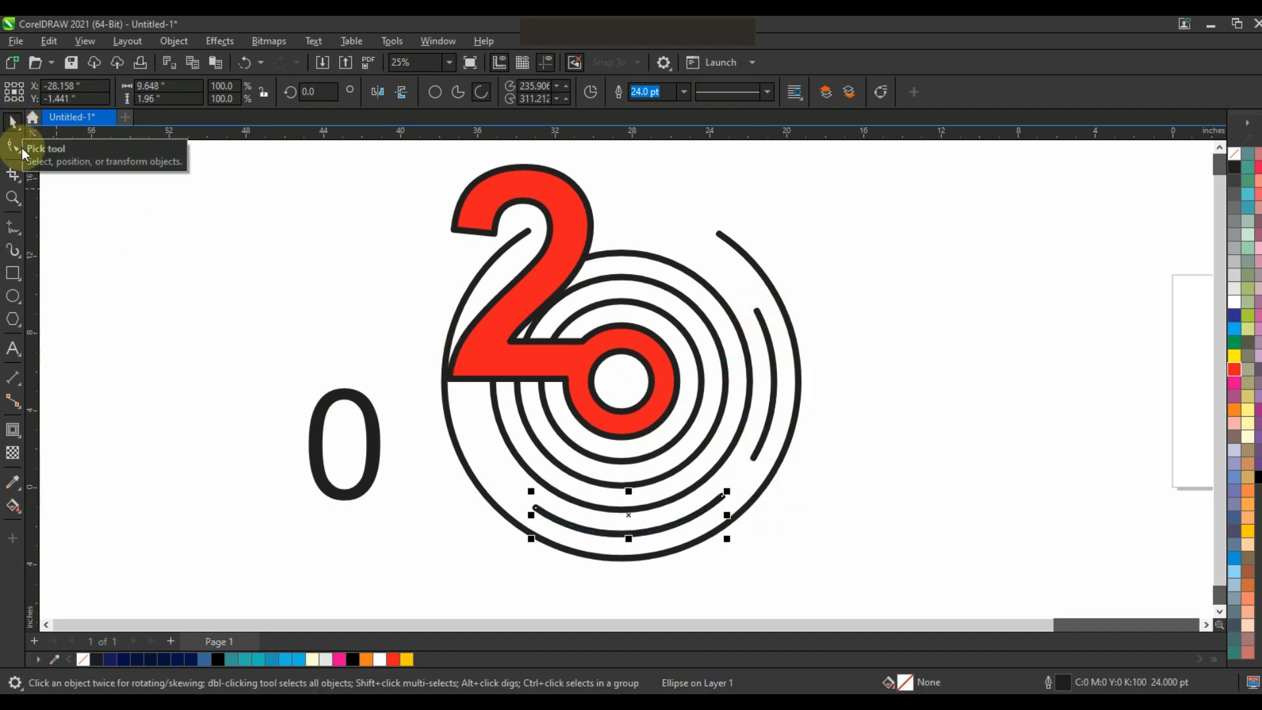
{"action": "left_click", "coordinate": [13, 145]}
{"action": "left_click_drag", "start_coordinate": [532, 505], "coordinate": [476, 397]}
{"action": "left_click_drag", "start_coordinate": [723, 496], "coordinate": [483, 554]}
Step: Open the circle just outside the red ring into an upper arc from about 6° to 138°
{"action": "left_click", "coordinate": [701, 365]}
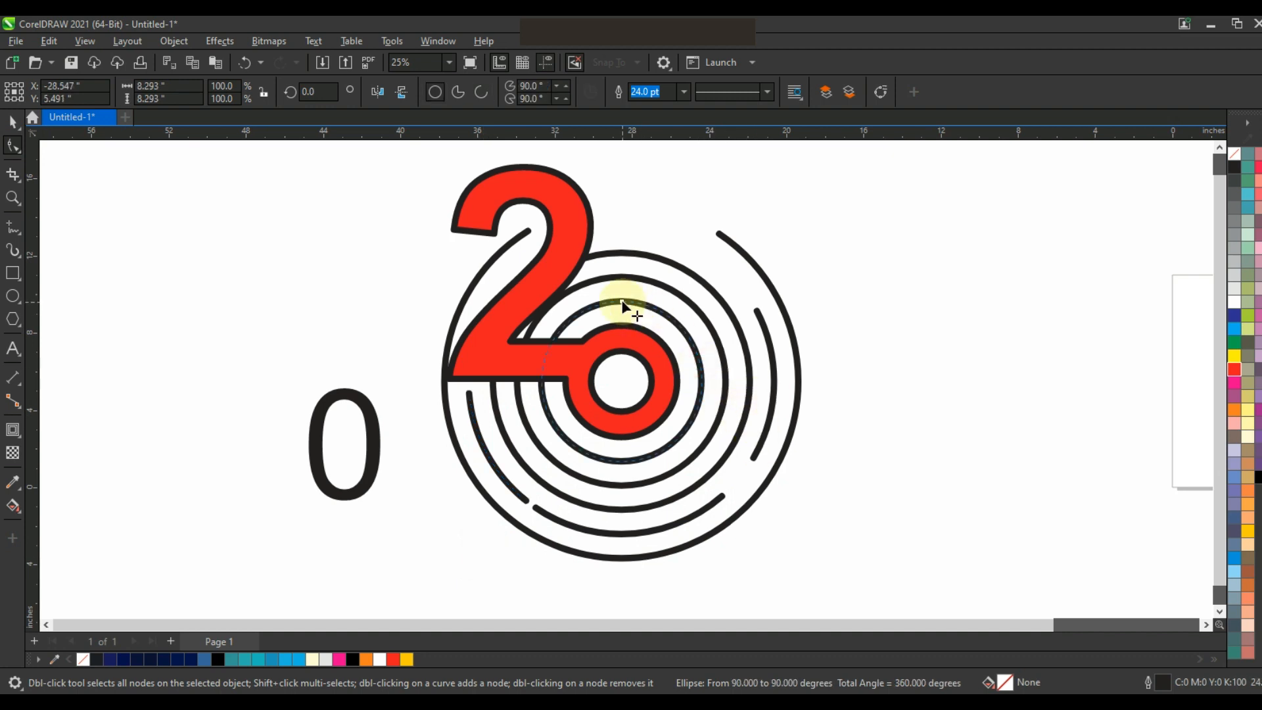
{"action": "left_click_drag", "start_coordinate": [691, 301], "coordinate": [690, 300]}
{"action": "left_click_drag", "start_coordinate": [541, 318], "coordinate": [672, 449]}
{"action": "left_click_drag", "start_coordinate": [674, 321], "coordinate": [557, 324]}
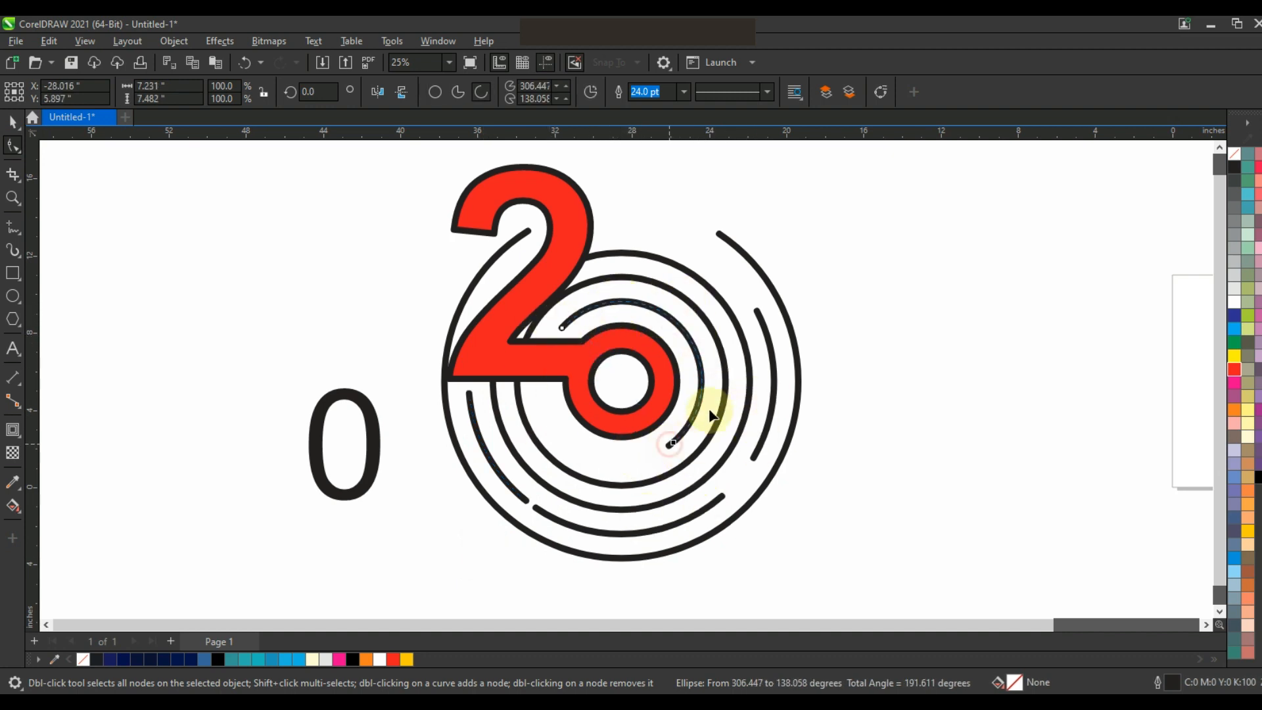
{"action": "left_click_drag", "start_coordinate": [703, 432], "coordinate": [701, 373]}
Step: Duplicate the inner upper arc in place and reshape the copy into a lower arc from about 236° to 334°
{"action": "left_click", "coordinate": [12, 120]}
{"action": "key", "text": "F10"}
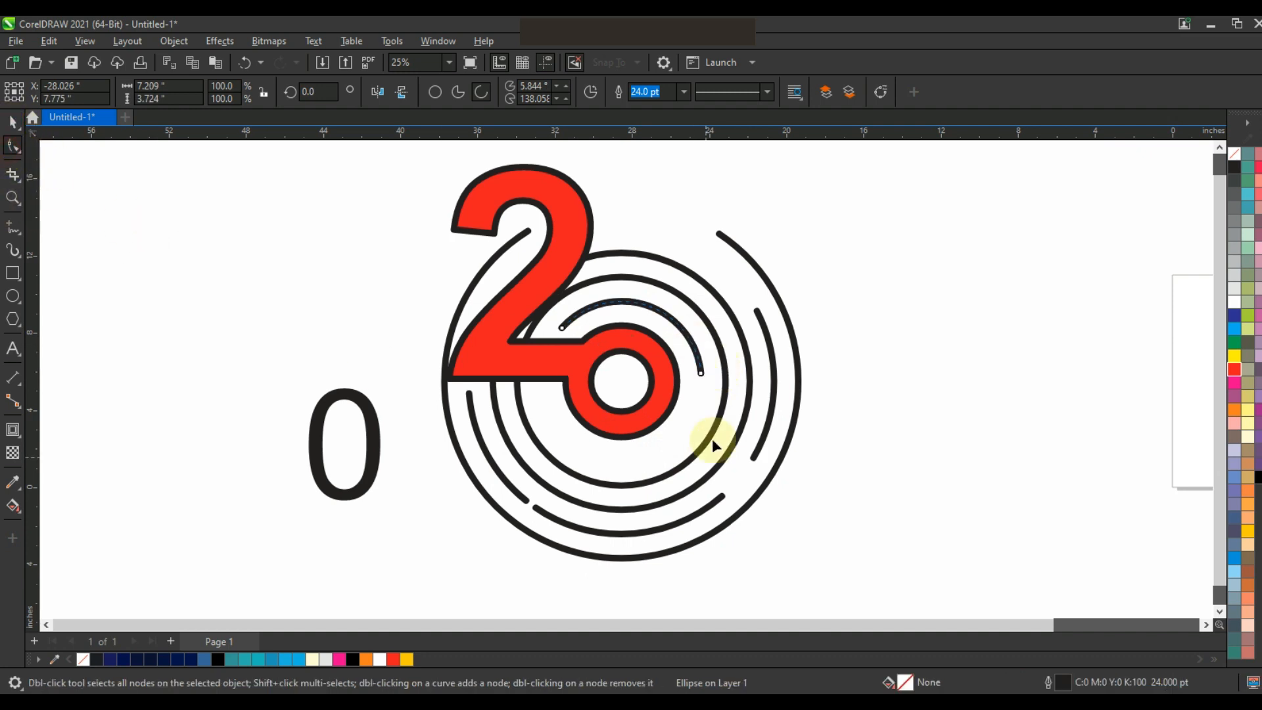
{"action": "left_click_drag", "start_coordinate": [585, 464], "coordinate": [572, 456]}
{"action": "left_click_drag", "start_coordinate": [562, 328], "coordinate": [708, 424]}
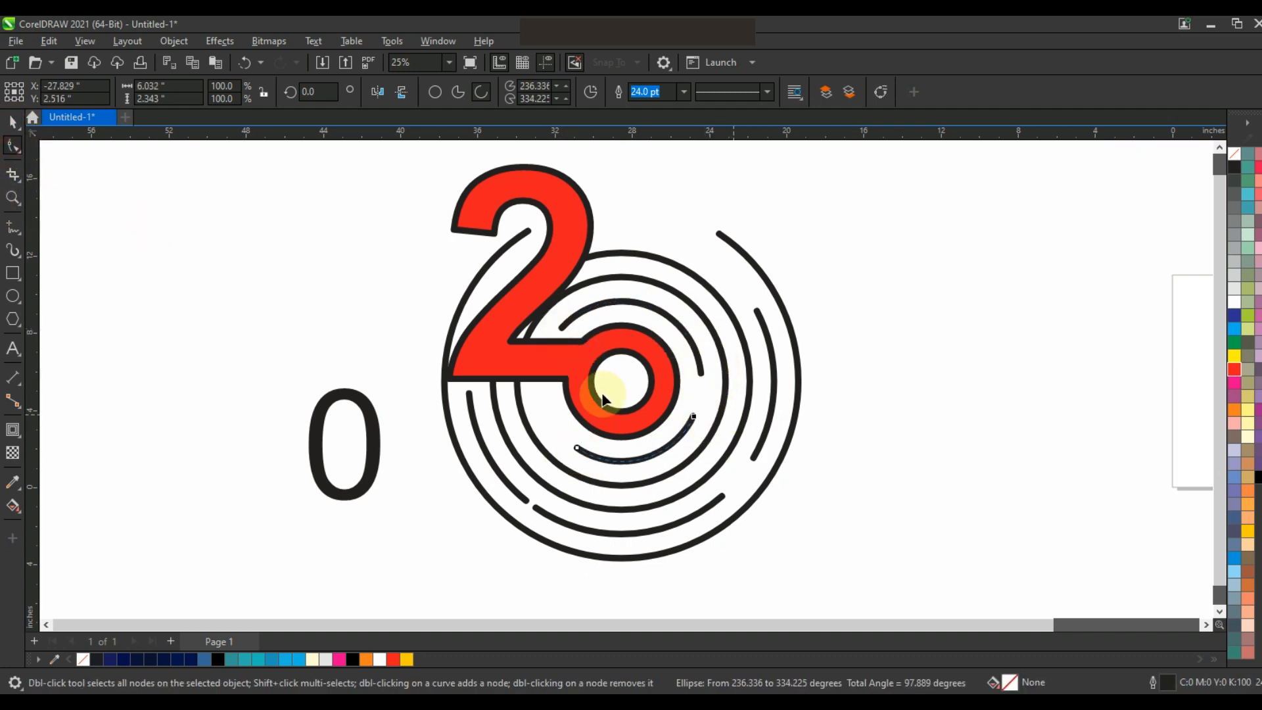
Step: Duplicate the inner lower arc in place and reshape the copy into a short lower-left arc from about 191° to 218°
{"action": "left_click", "coordinate": [13, 125]}
{"action": "left_click", "coordinate": [13, 150]}
{"action": "left_click_drag", "start_coordinate": [577, 449], "coordinate": [536, 390]}
{"action": "left_click_drag", "start_coordinate": [694, 417], "coordinate": [683, 447]}
{"action": "key", "text": "ctrl+z"}
{"action": "key", "text": "ctrl+z"}
{"action": "left_click_drag", "start_coordinate": [506, 431], "coordinate": [496, 405]}
{"action": "left_click_drag", "start_coordinate": [694, 417], "coordinate": [534, 504]}
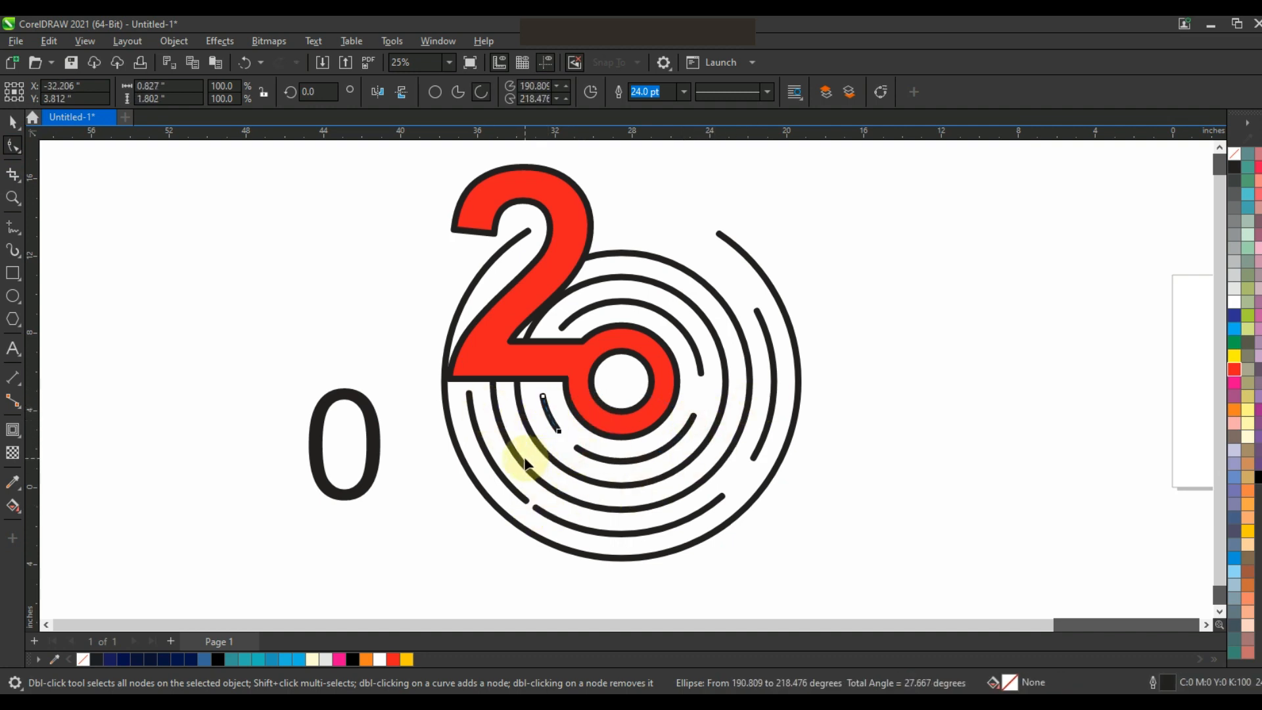
Step: Open the outer of the two remaining full circles into a lower-left arc from about 182° to 270°
{"action": "left_click", "coordinate": [175, 234]}
{"action": "left_click", "coordinate": [600, 248]}
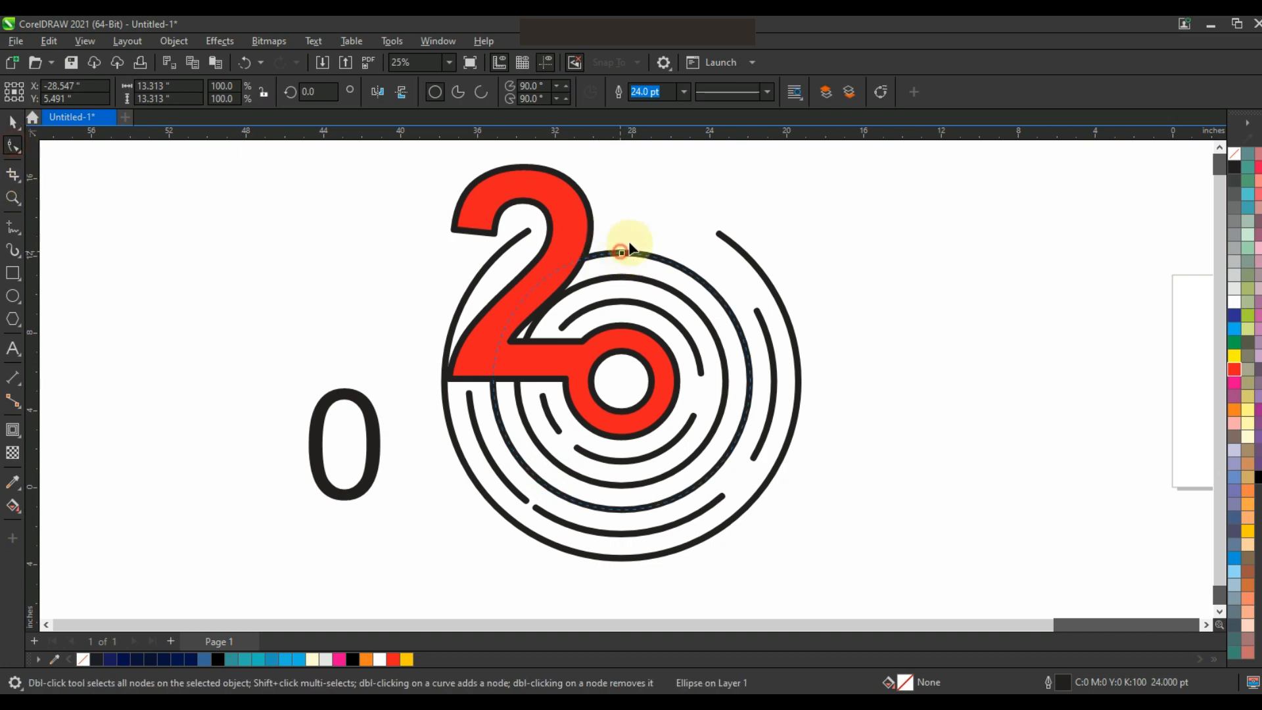
{"action": "left_click_drag", "start_coordinate": [630, 249], "coordinate": [637, 262]}
{"action": "left_click_drag", "start_coordinate": [462, 388], "coordinate": [656, 263]}
{"action": "left_click_drag", "start_coordinate": [661, 583], "coordinate": [661, 583]}
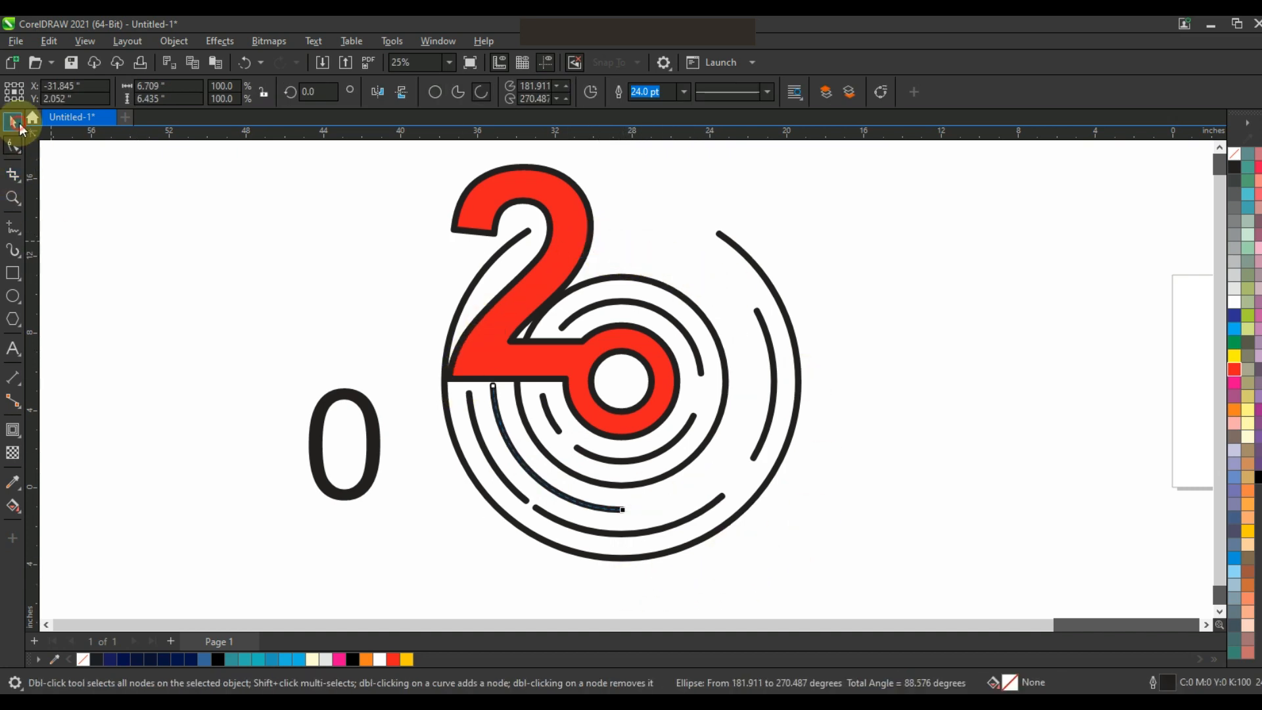
Step: Duplicate this arc twice, reshaping the copies into a lower-right arc from about 280° to 358° and an upper arc on the same ring
{"action": "left_click_drag", "start_coordinate": [624, 511], "coordinate": [789, 393]}
{"action": "left_click_drag", "start_coordinate": [484, 395], "coordinate": [647, 526]}
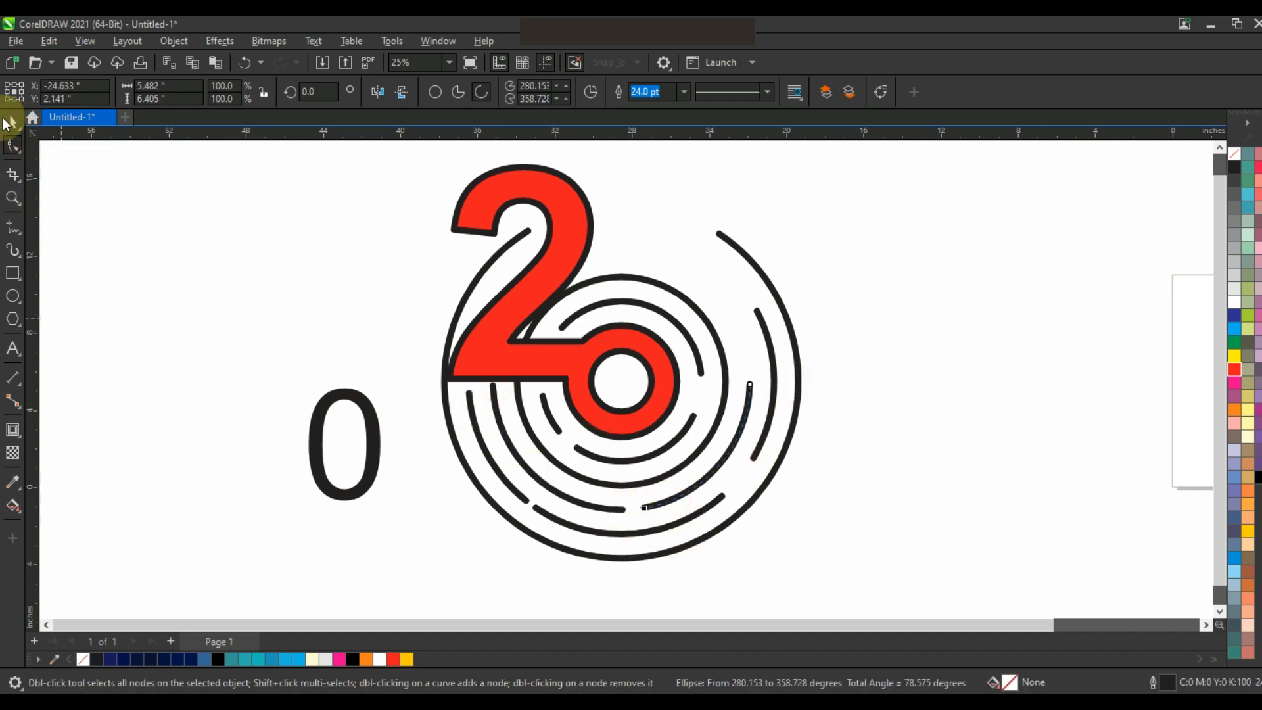
{"action": "left_click", "coordinate": [12, 123]}
{"action": "left_click", "coordinate": [12, 145]}
{"action": "left_click_drag", "start_coordinate": [750, 385], "coordinate": [575, 175]}
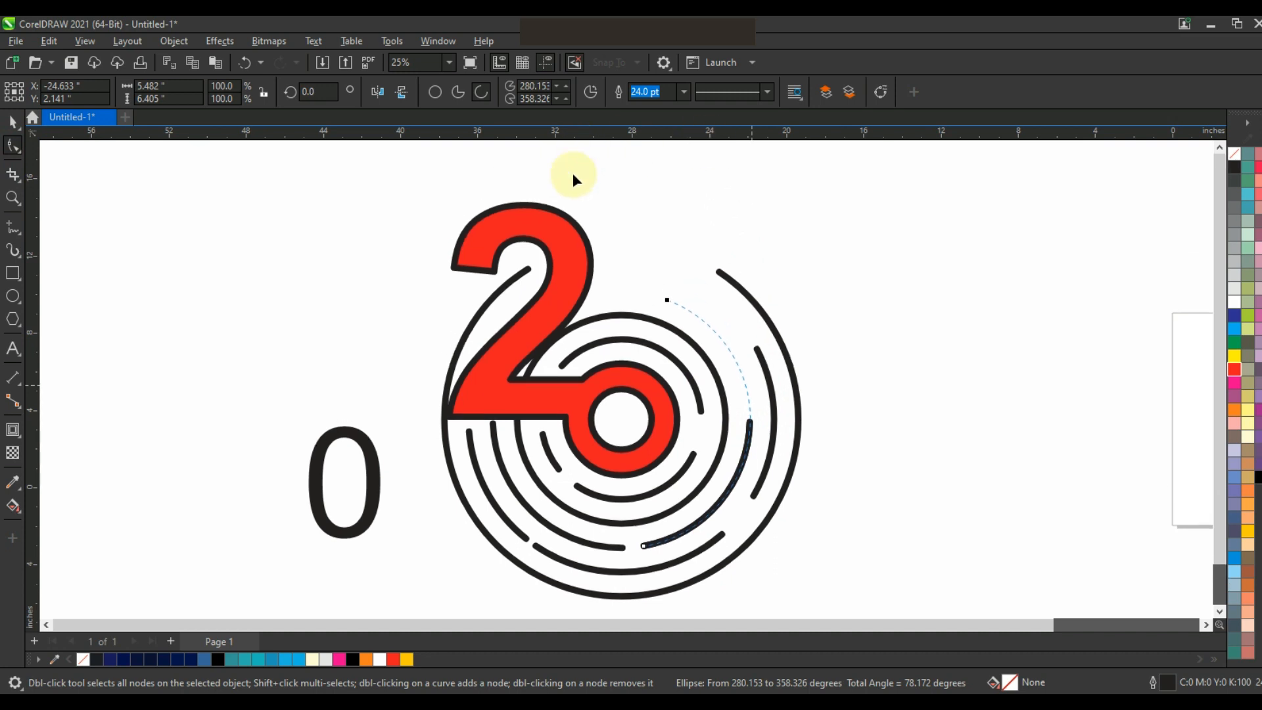
{"action": "left_click_drag", "start_coordinate": [779, 435], "coordinate": [828, 387]}
Step: Duplicate the outermost arc and split the ring into an upper-left arc beside the 2 and a lower arc starting at about 186°
{"action": "left_click", "coordinate": [12, 123]}
{"action": "left_click", "coordinate": [263, 287]}
{"action": "left_click", "coordinate": [453, 464]}
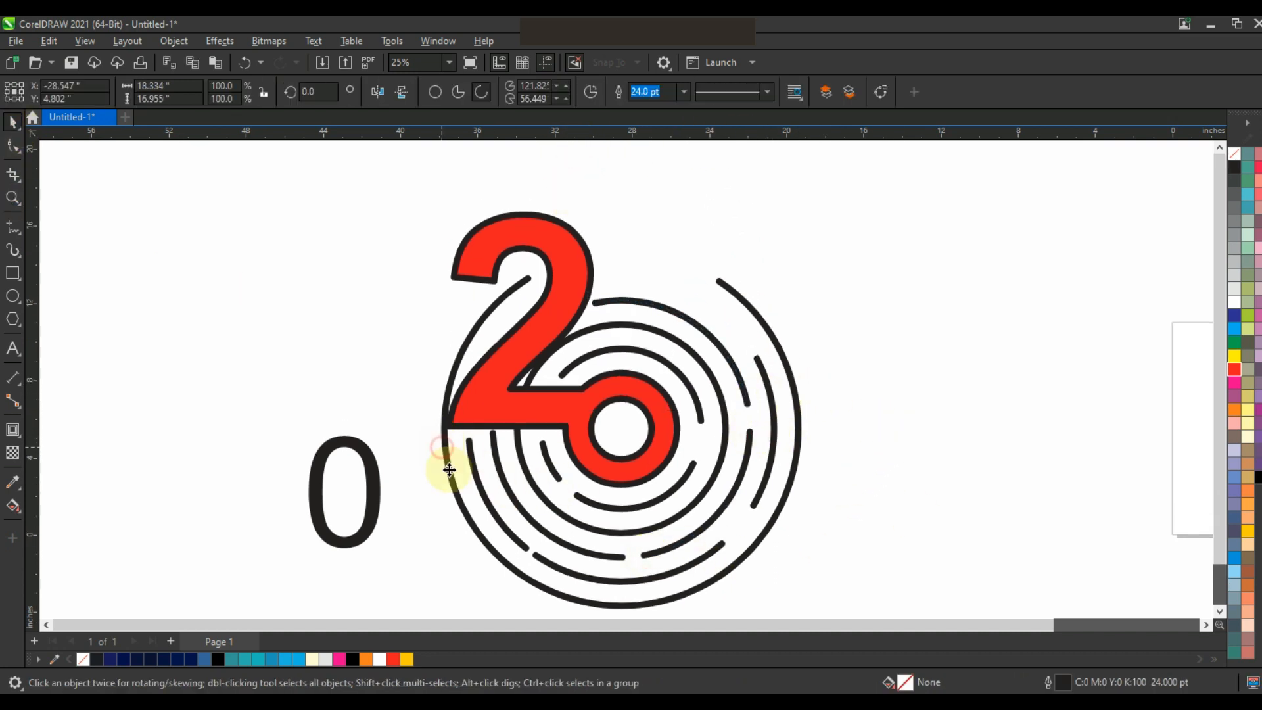
{"action": "left_click", "coordinate": [13, 146]}
{"action": "left_click", "coordinate": [13, 123]}
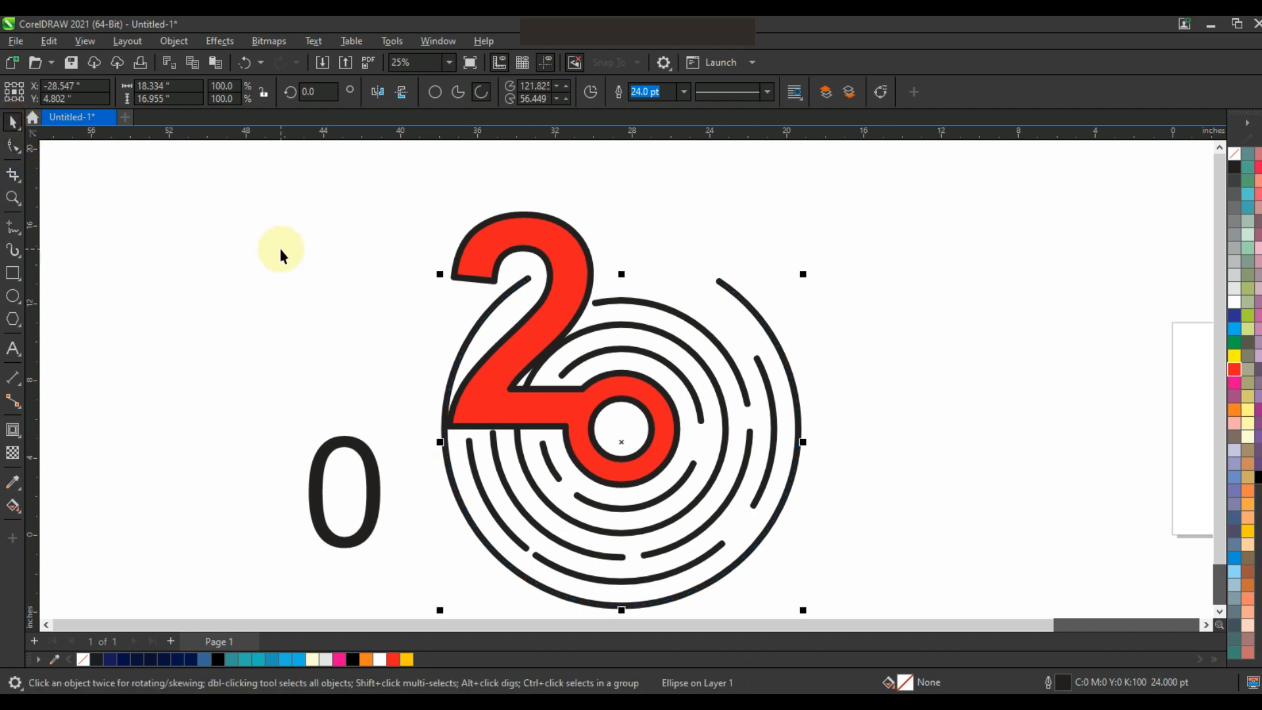
{"action": "left_click", "coordinate": [13, 145]}
{"action": "left_click_drag", "start_coordinate": [719, 282], "coordinate": [459, 502]}
{"action": "left_click_drag", "start_coordinate": [334, 396], "coordinate": [449, 489]}
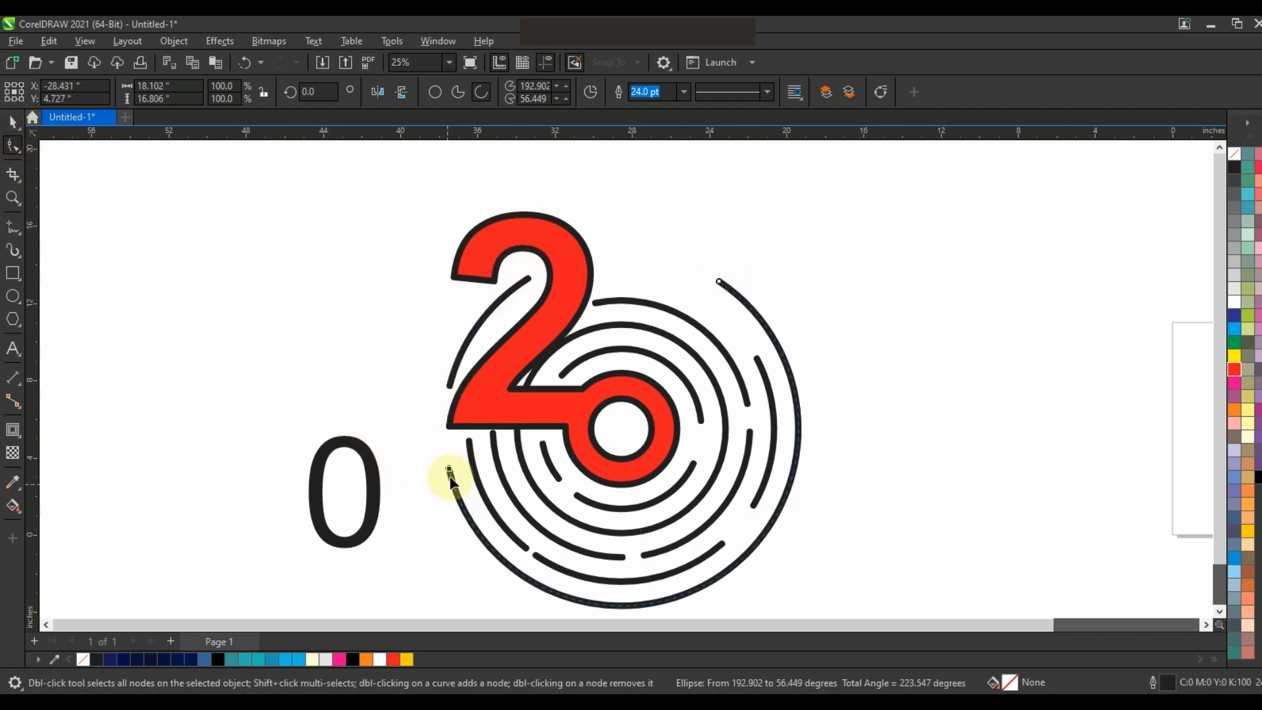
{"action": "left_click_drag", "start_coordinate": [758, 301], "coordinate": [679, 591]}
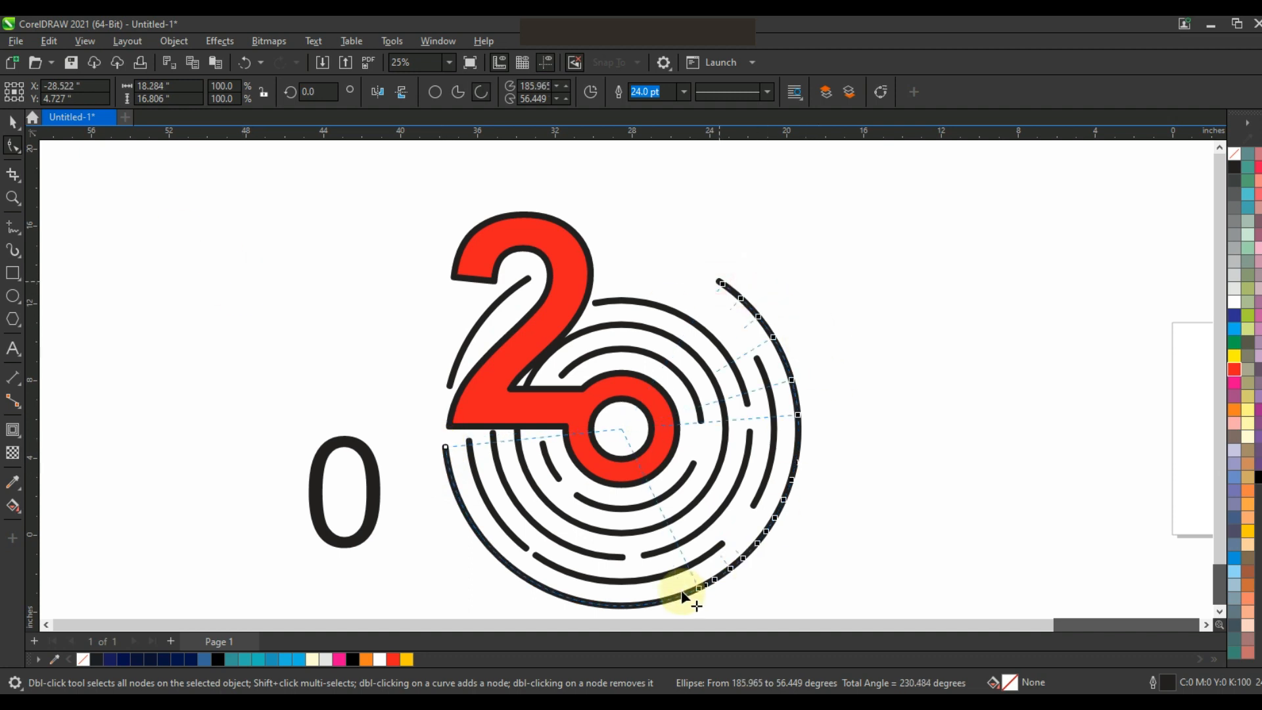
Step: Duplicate the outermost lower arc in place and reshape the copy into a lower-right arc from about 299° to 1°
{"action": "left_click", "coordinate": [13, 123]}
{"action": "left_click", "coordinate": [12, 145]}
{"action": "left_click_drag", "start_coordinate": [677, 597], "coordinate": [708, 586]}
Step: Duplicate the outermost lower-right arc in place and reshape the copy into an upper-right arc ending at about 97°
{"action": "left_click", "coordinate": [12, 123]}
{"action": "left_click", "coordinate": [12, 146]}
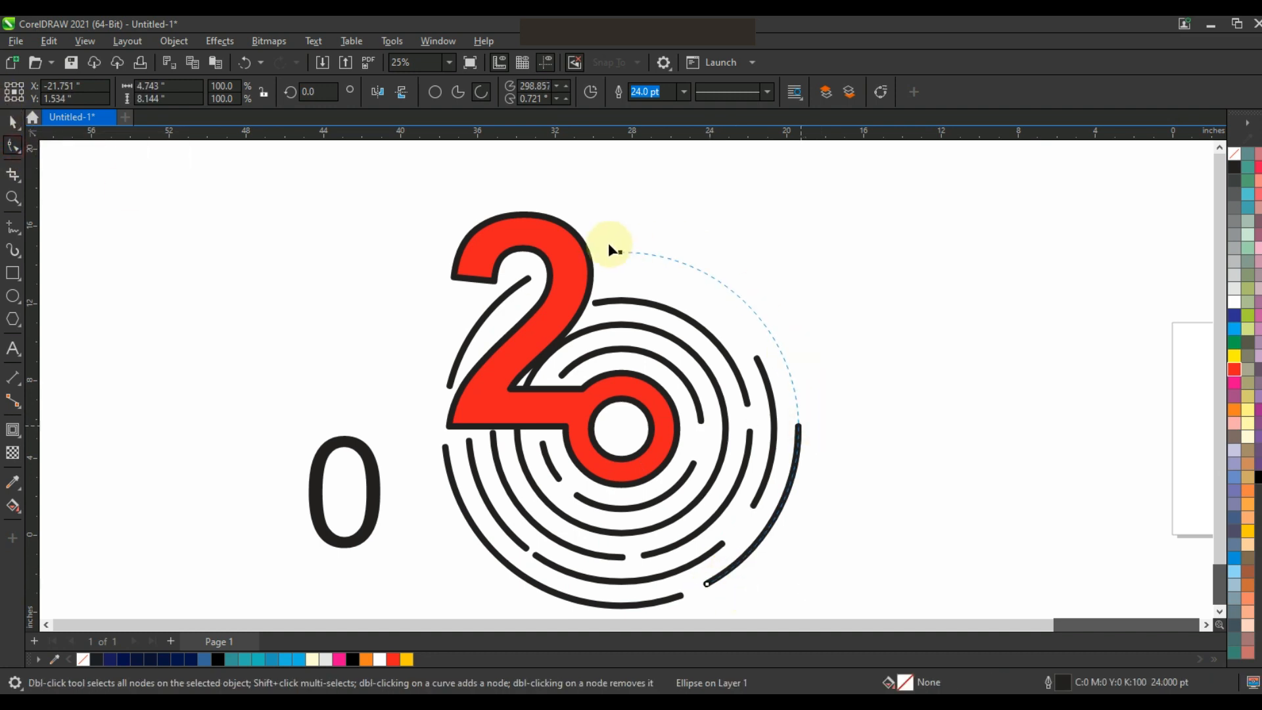
{"action": "left_click_drag", "start_coordinate": [611, 248], "coordinate": [603, 250]}
{"action": "left_click_drag", "start_coordinate": [823, 527], "coordinate": [814, 373]}
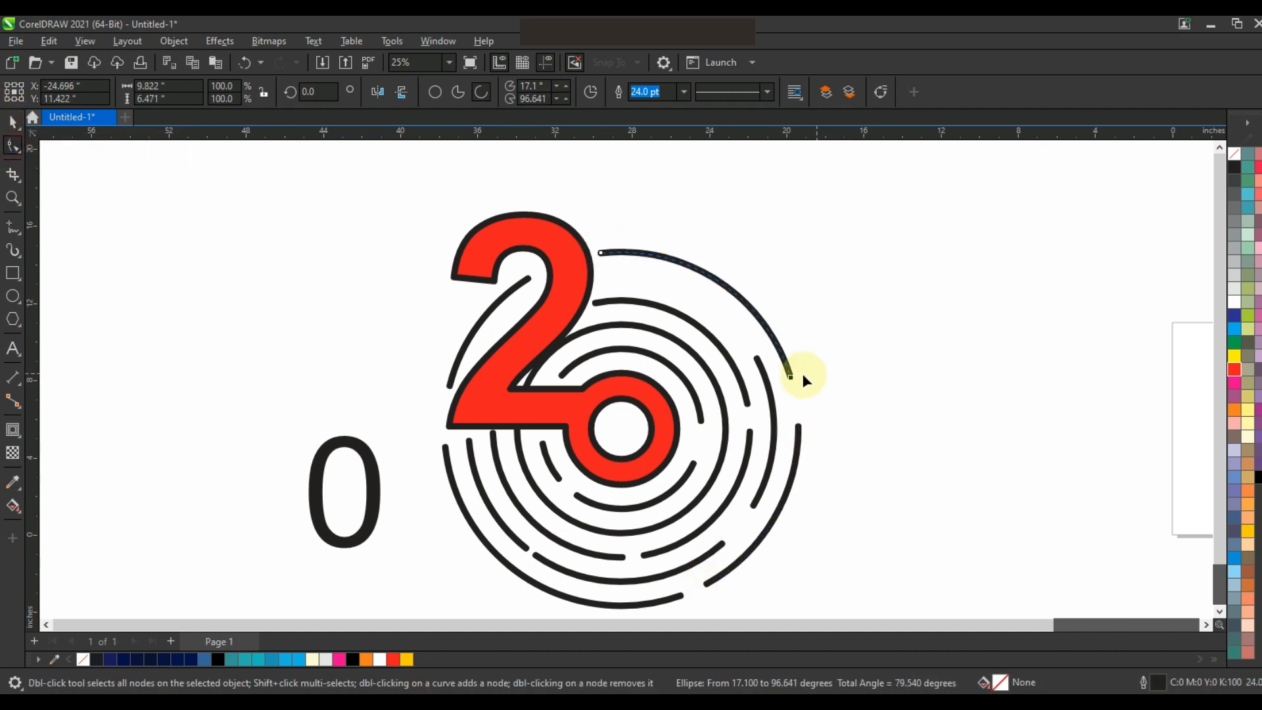
Step: Duplicate the right-hand arc of the second-outermost ring and reshape the copy into an upper arc from about 39° to 87°
{"action": "left_click", "coordinate": [12, 123]}
{"action": "left_click", "coordinate": [766, 360]}
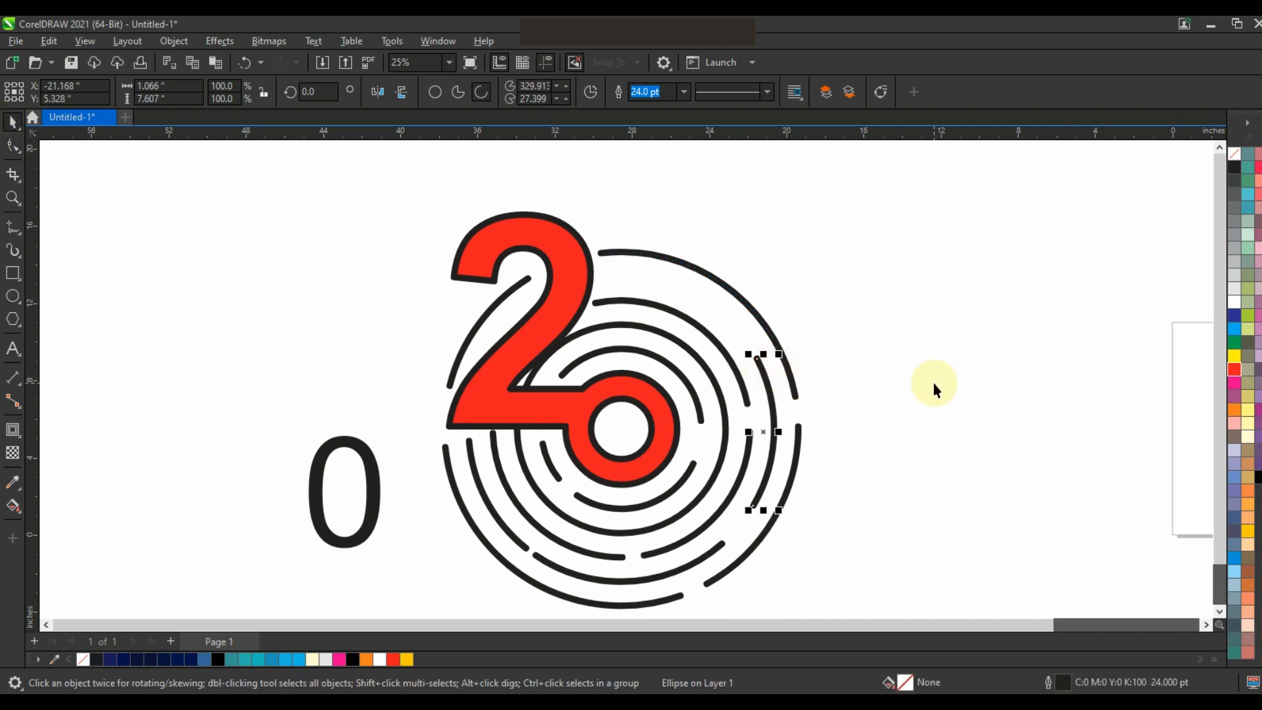
{"action": "left_click", "coordinate": [13, 145]}
{"action": "left_click_drag", "start_coordinate": [757, 358], "coordinate": [630, 267]}
{"action": "left_click_drag", "start_coordinate": [753, 506], "coordinate": [771, 311]}
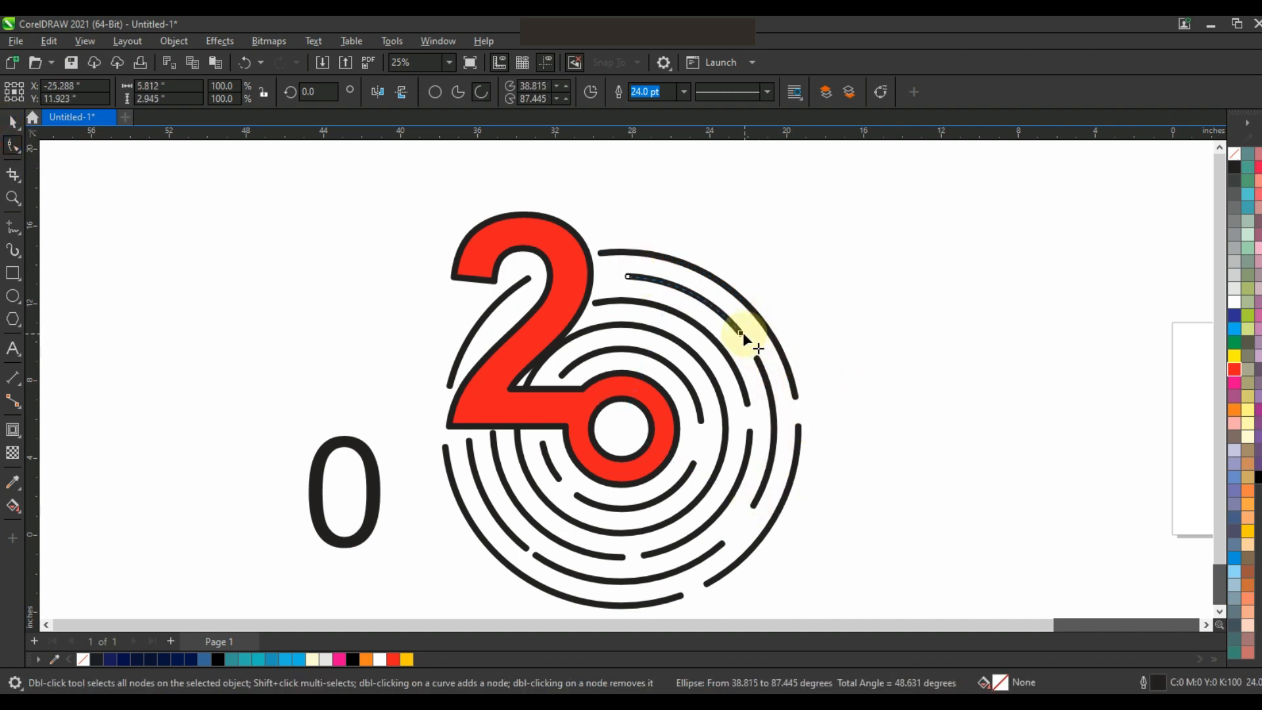
Step: Open the last full circle into a long arc from about 187° to 114°, leaving a gap behind the 2
{"action": "left_click", "coordinate": [576, 334]}
{"action": "left_click_drag", "start_coordinate": [621, 325], "coordinate": [662, 330]}
{"action": "left_click_drag", "start_coordinate": [467, 447], "coordinate": [479, 442]}
{"action": "left_click_drag", "start_coordinate": [656, 333], "coordinate": [587, 335]}
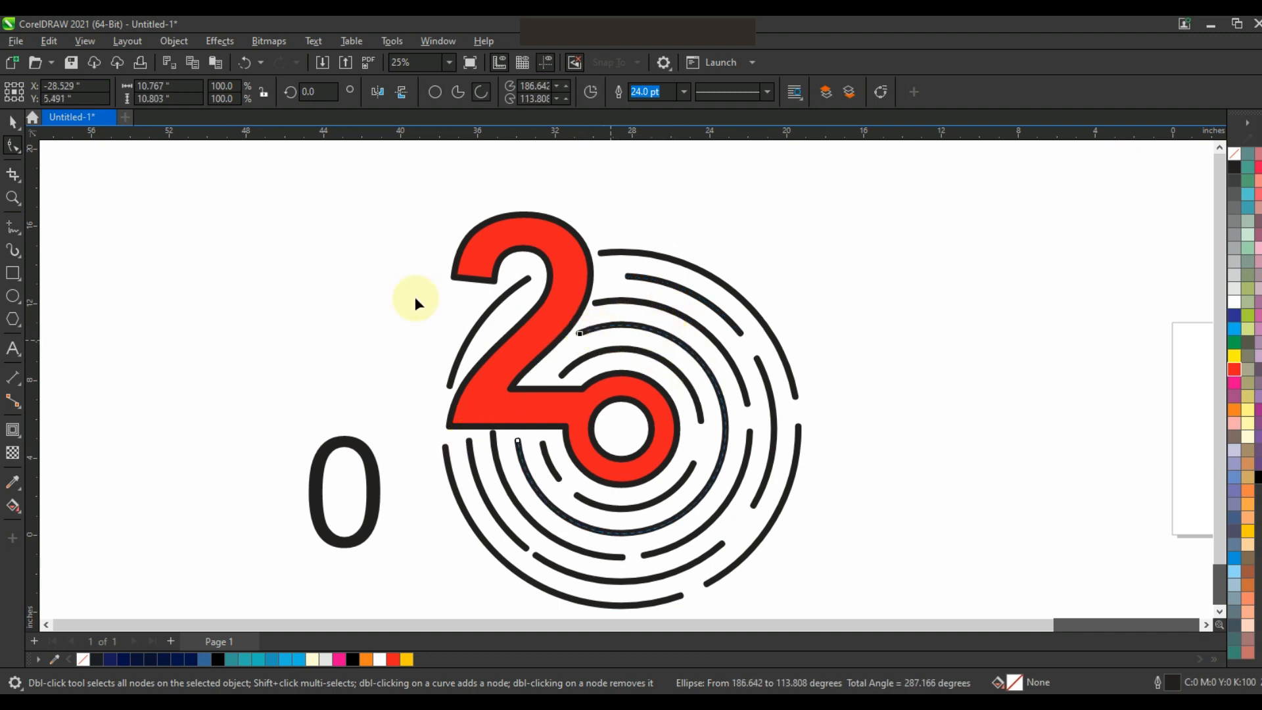
Step: Combine all the ring arcs into one curve and set its outline width to 30 pt
{"action": "left_click", "coordinate": [13, 124]}
{"action": "left_click_drag", "start_coordinate": [829, 242], "coordinate": [397, 563]}
{"action": "left_click", "coordinate": [432, 91]}
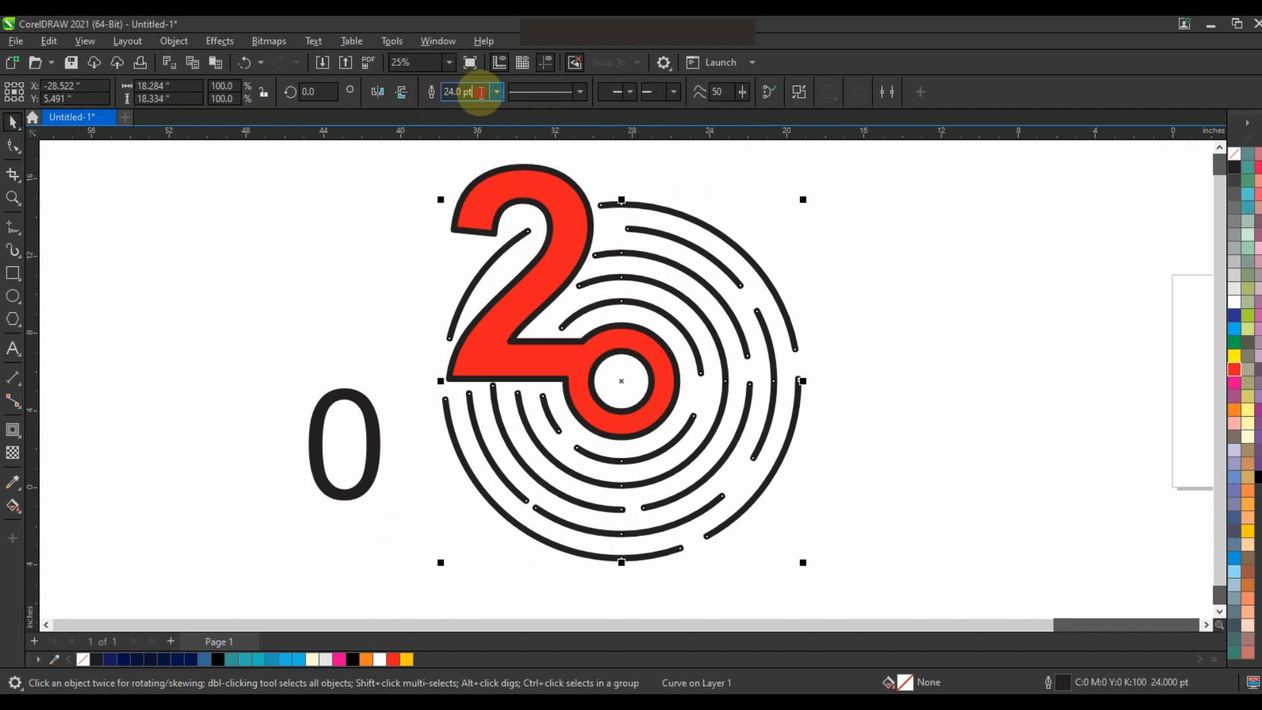
{"action": "type", "text": "30"}
{"action": "key", "text": "Return"}
{"action": "double_click", "coordinate": [1048, 682]}
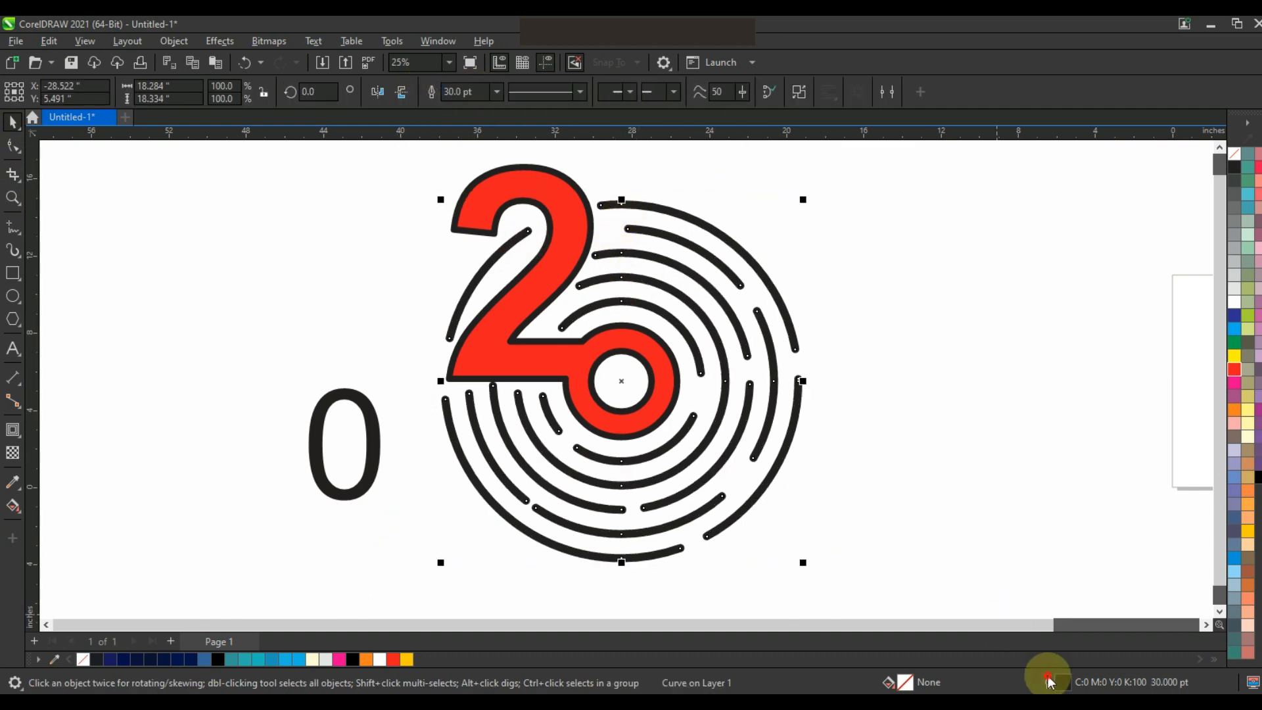
{"action": "left_click", "coordinate": [722, 508]}
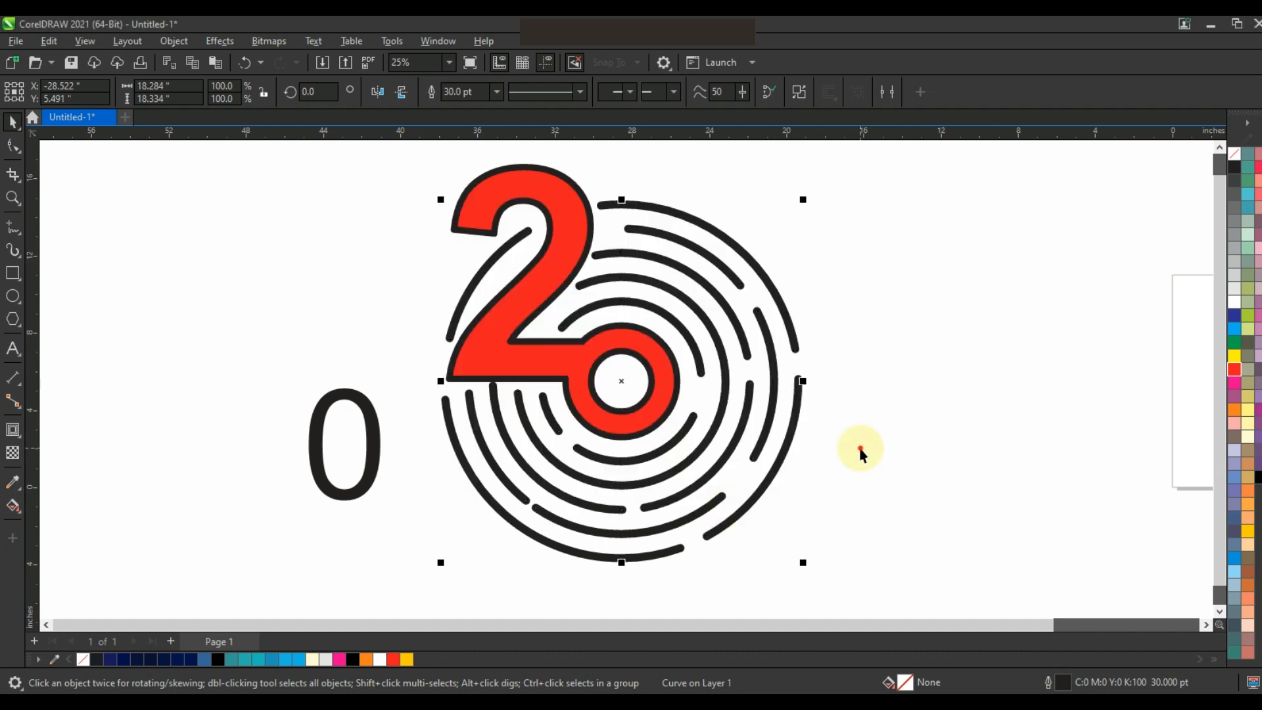
Step: Convert the arcs' outline to an object and remove the outline from the red 2-and-ring shape
{"action": "left_click", "coordinate": [174, 40]}
{"action": "left_click", "coordinate": [242, 479]}
{"action": "left_click", "coordinate": [214, 324]}
{"action": "left_click", "coordinate": [576, 366]}
{"action": "right_click", "coordinate": [1235, 154]}
Step: Fill the 2-and-ring shape and the arcs with black (C100 M100 Y100 K100) and select both together
{"action": "left_click", "coordinate": [1213, 164]}
{"action": "left_click", "coordinate": [1061, 210]}
{"action": "left_click", "coordinate": [665, 345]}
{"action": "left_click", "coordinate": [680, 329], "text": "shift"}
{"action": "key", "text": "ctrl+l"}
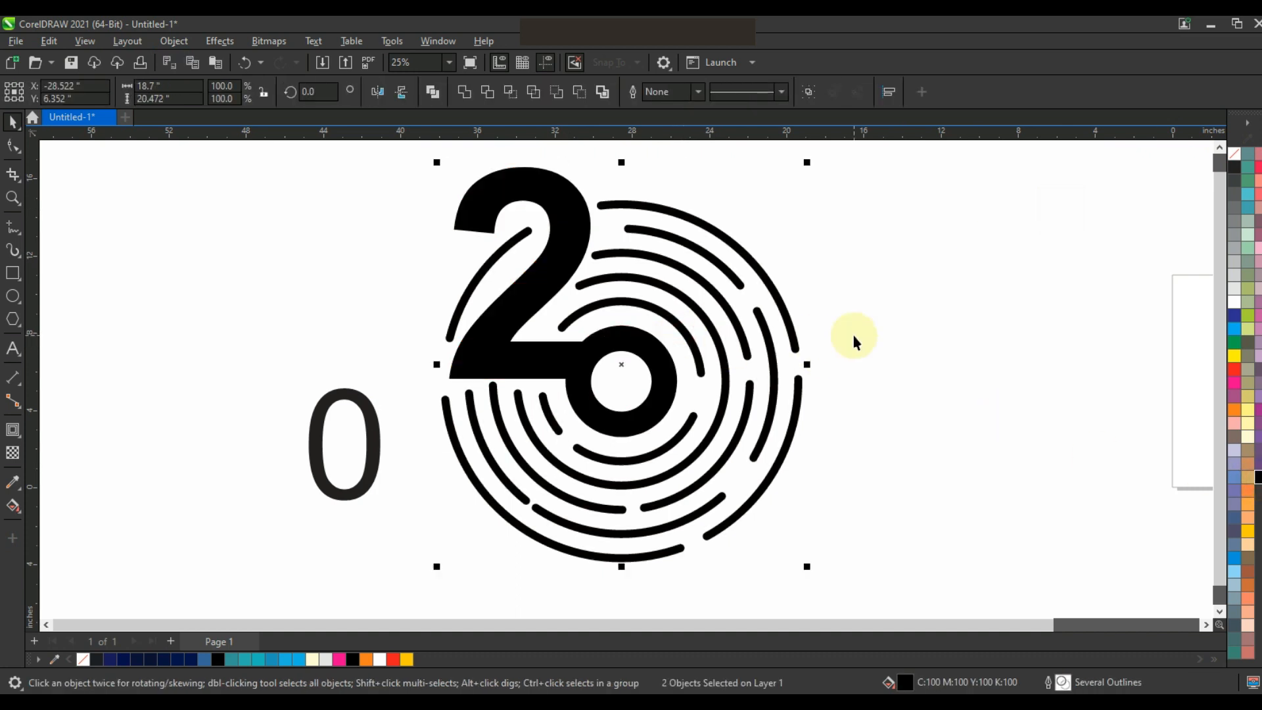
Step: Delete the spare 0 beside the logo
{"action": "left_click", "coordinate": [345, 395]}
{"action": "key", "text": "Delete"}
Step: Draw a square about 29.9 inches wide around the logo and fill it with black
{"action": "scroll", "coordinate": [614, 342], "scroll_direction": "down", "scroll_amount": 2}
{"action": "key", "text": "F6"}
{"action": "left_click_drag", "start_coordinate": [409, 172], "coordinate": [726, 542]}
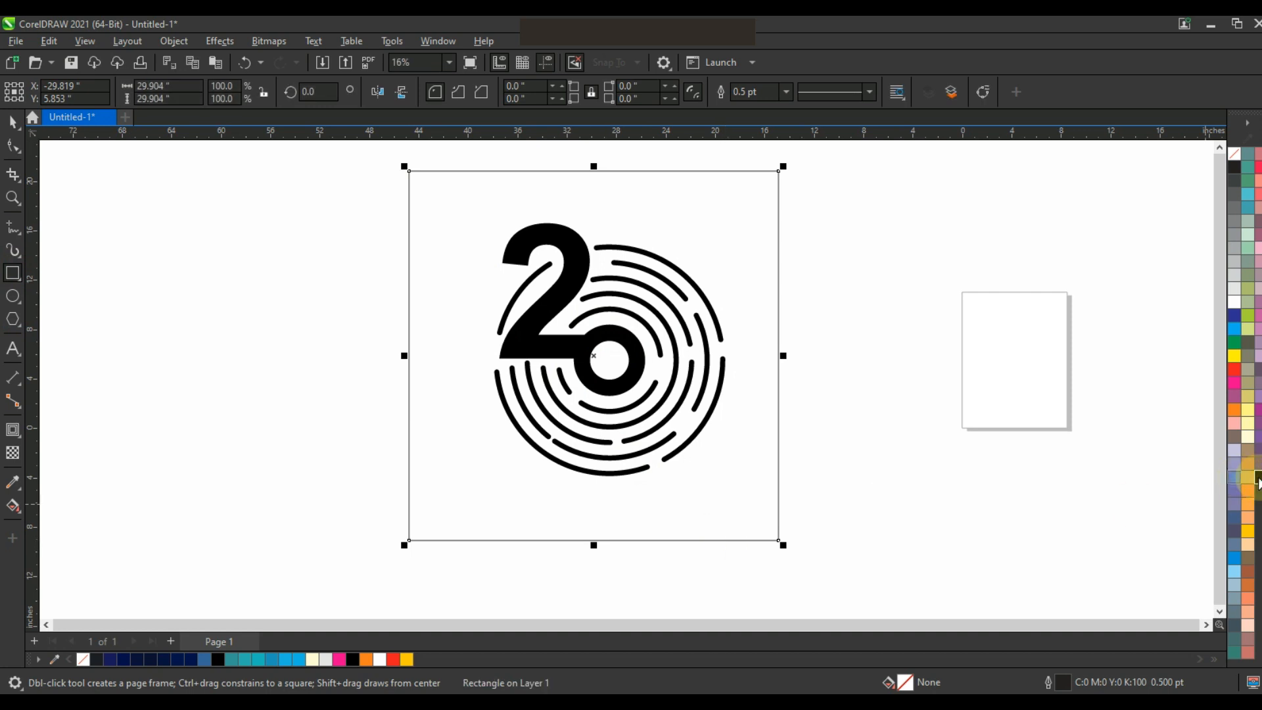
{"action": "left_click", "coordinate": [1257, 477]}
Step: Fill the logo with white, then reposition and slightly enlarge it within the black square
{"action": "left_click", "coordinate": [15, 124]}
{"action": "left_click_drag", "start_coordinate": [192, 175], "coordinate": [862, 503]}
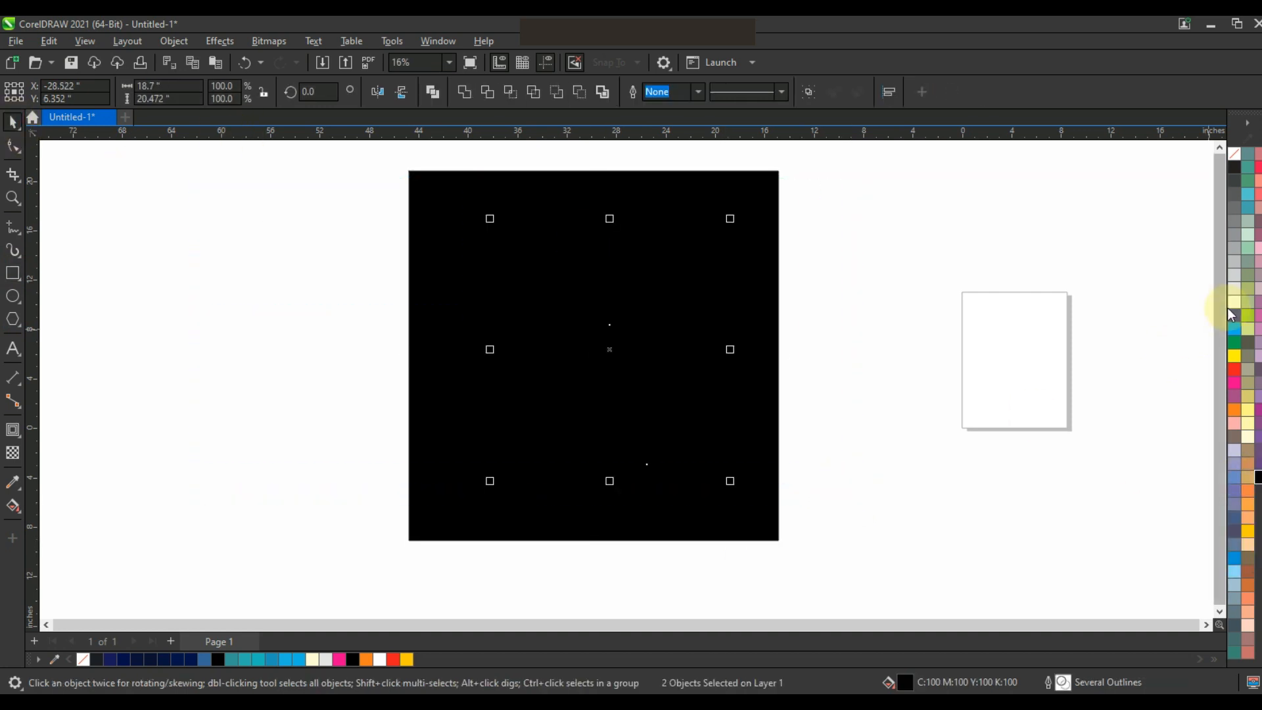
{"action": "left_click", "coordinate": [1234, 302]}
{"action": "left_click_drag", "start_coordinate": [614, 342], "coordinate": [596, 342]}
{"action": "left_click_drag", "start_coordinate": [713, 481], "coordinate": [731, 499]}
{"action": "left_click", "coordinate": [681, 397]}
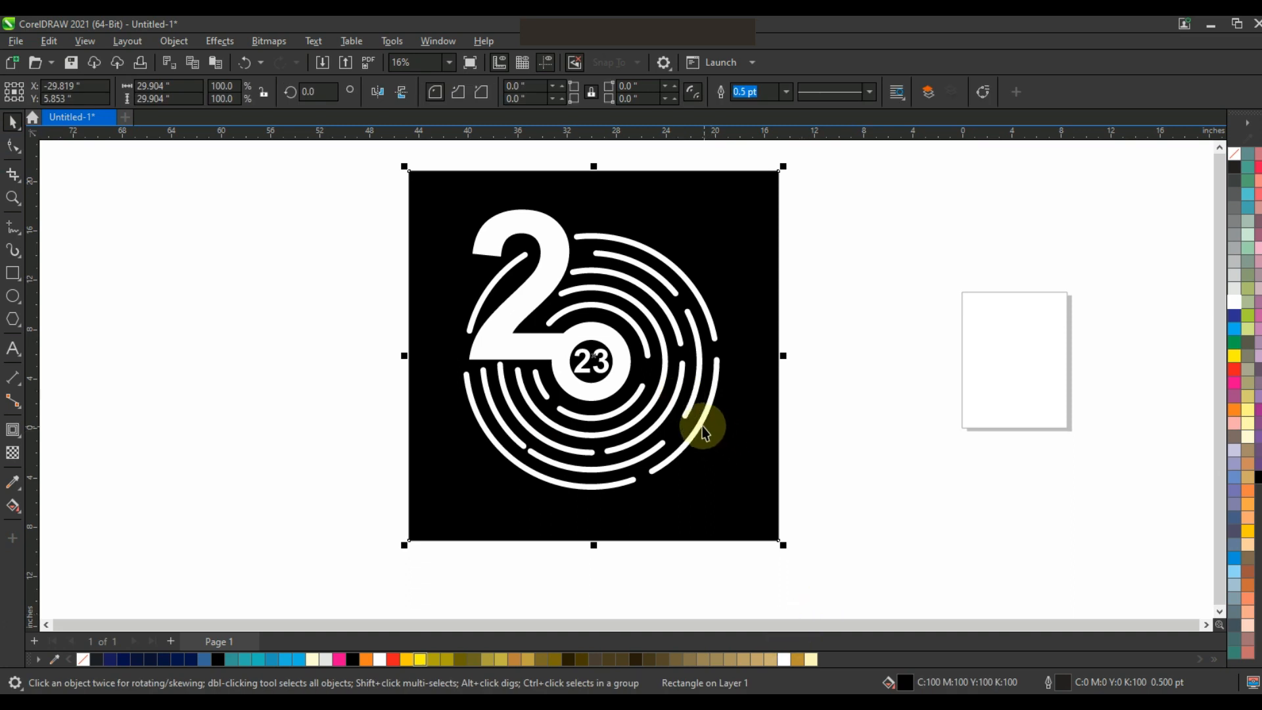
Step: Apply a linear fountain fill rising diagonally across the logo, with gold at its start, middle and end
{"action": "left_click", "coordinate": [702, 426]}
{"action": "left_click", "coordinate": [798, 659]}
{"action": "key", "text": "g"}
{"action": "left_click_drag", "start_coordinate": [571, 483], "coordinate": [651, 302]}
{"action": "left_click_drag", "start_coordinate": [804, 654], "coordinate": [605, 403]}
{"action": "left_click_drag", "start_coordinate": [797, 659], "coordinate": [651, 302]}
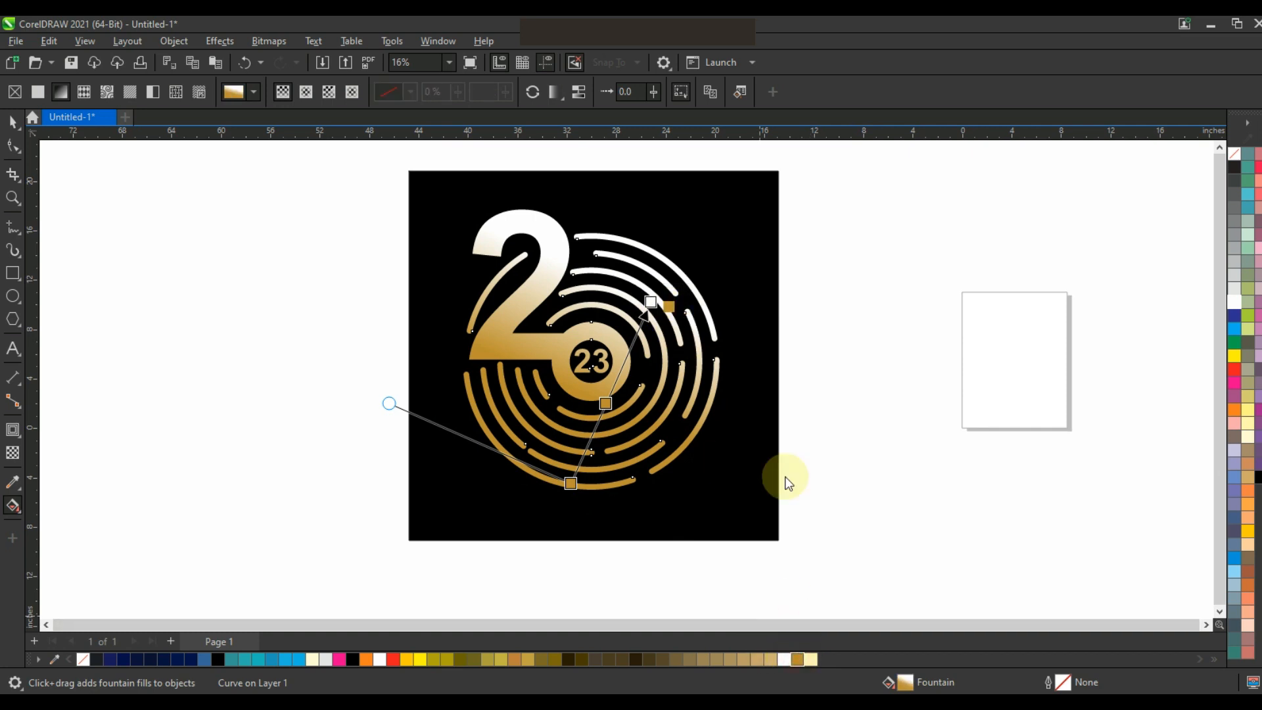
Step: Add pale cream stops between the gold ones and extend the gradient across the whole logo
{"action": "left_click_drag", "start_coordinate": [630, 356], "coordinate": [628, 355]}
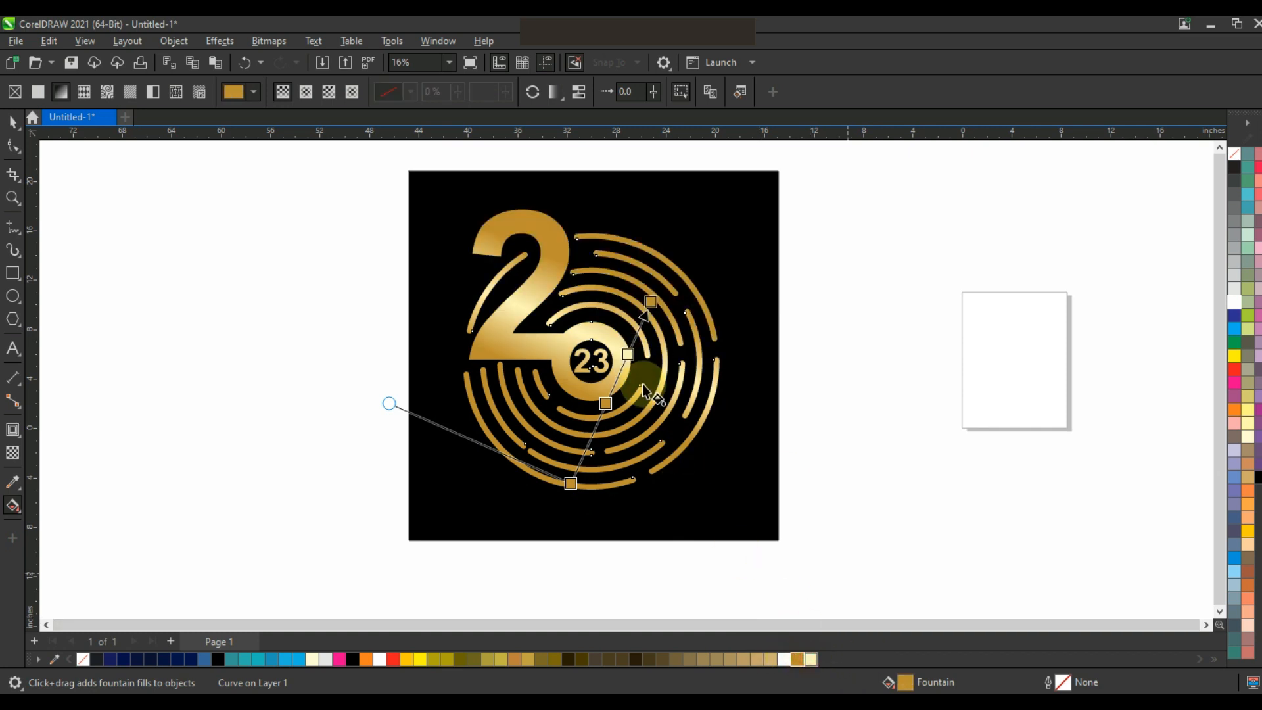
{"action": "left_click_drag", "start_coordinate": [811, 659], "coordinate": [563, 491]}
{"action": "left_click_drag", "start_coordinate": [651, 302], "coordinate": [678, 247]}
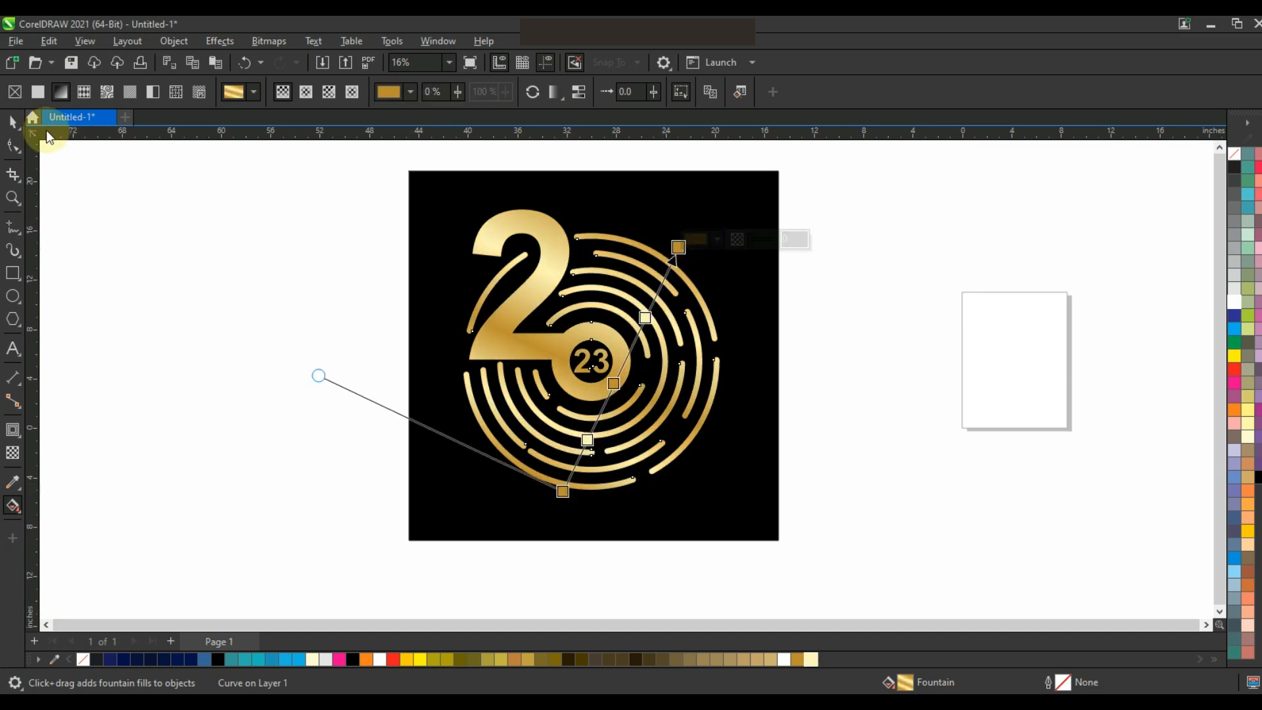
Step: Scale the gold logo down to 78.5% and place it in the upper middle of the square
{"action": "left_click", "coordinate": [13, 123]}
{"action": "left_click_drag", "start_coordinate": [336, 144], "coordinate": [696, 463]}
{"action": "left_click", "coordinate": [581, 351]}
Step: Change the background square's fill to dark navy blue
{"action": "left_click", "coordinate": [752, 383]}
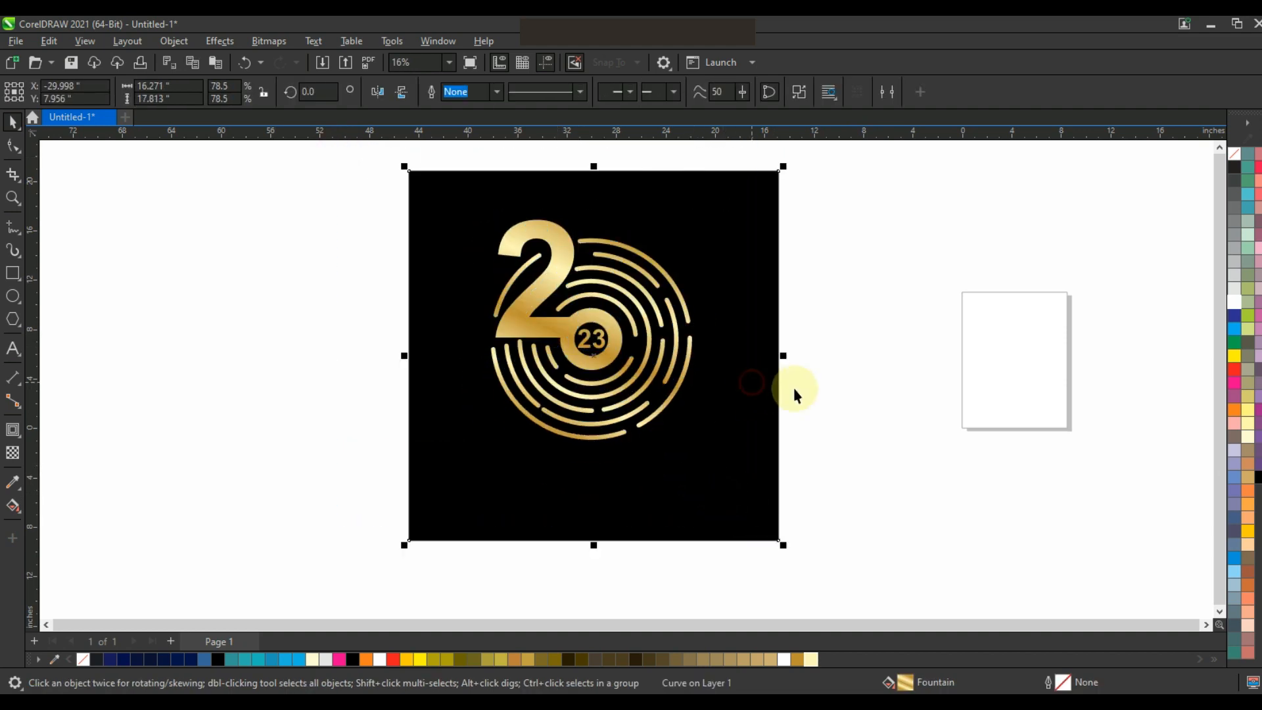
{"action": "key", "text": "shift+F2"}
{"action": "left_click", "coordinate": [842, 361], "text": "shift"}
{"action": "left_click", "coordinate": [815, 408]}
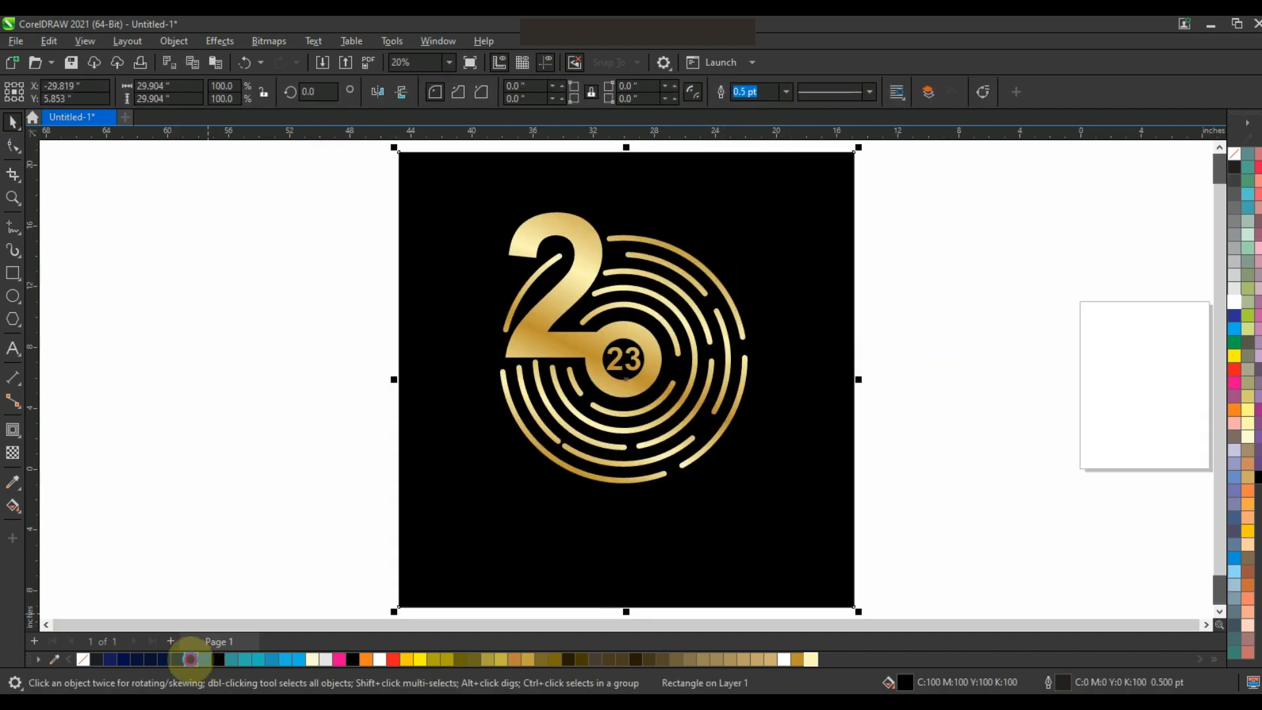
{"action": "left_click", "coordinate": [191, 659]}
{"action": "left_click", "coordinate": [909, 336]}
Step: Enlarge the gold logo slightly and move it up within the navy square
{"action": "left_click_drag", "start_coordinate": [651, 381], "coordinate": [653, 387]}
{"action": "left_click_drag", "start_coordinate": [756, 214], "coordinate": [763, 209]}
{"action": "left_click_drag", "start_coordinate": [648, 333], "coordinate": [656, 300]}
{"action": "left_click", "coordinate": [40, 359]}
Step: Add the text "HAPPY NEW YEAR" in Arial beside the square and make it bold
{"action": "left_click", "coordinate": [13, 349]}
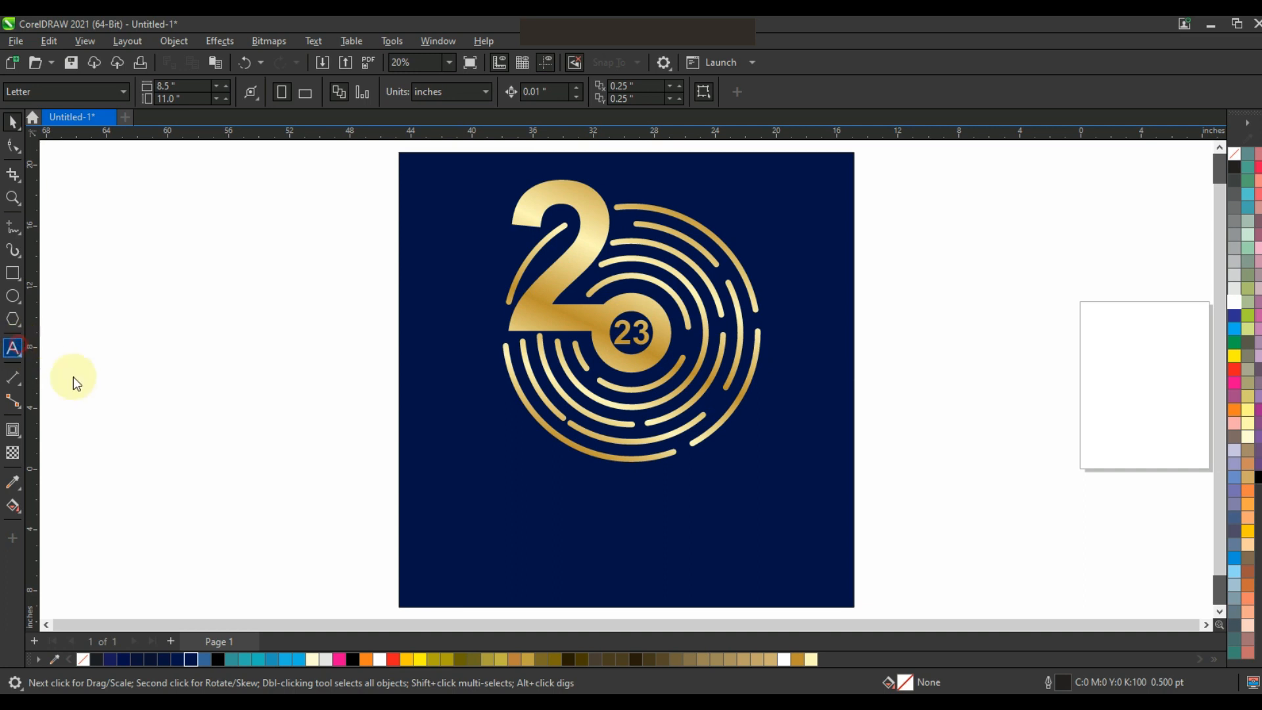
{"action": "left_click", "coordinate": [122, 392]}
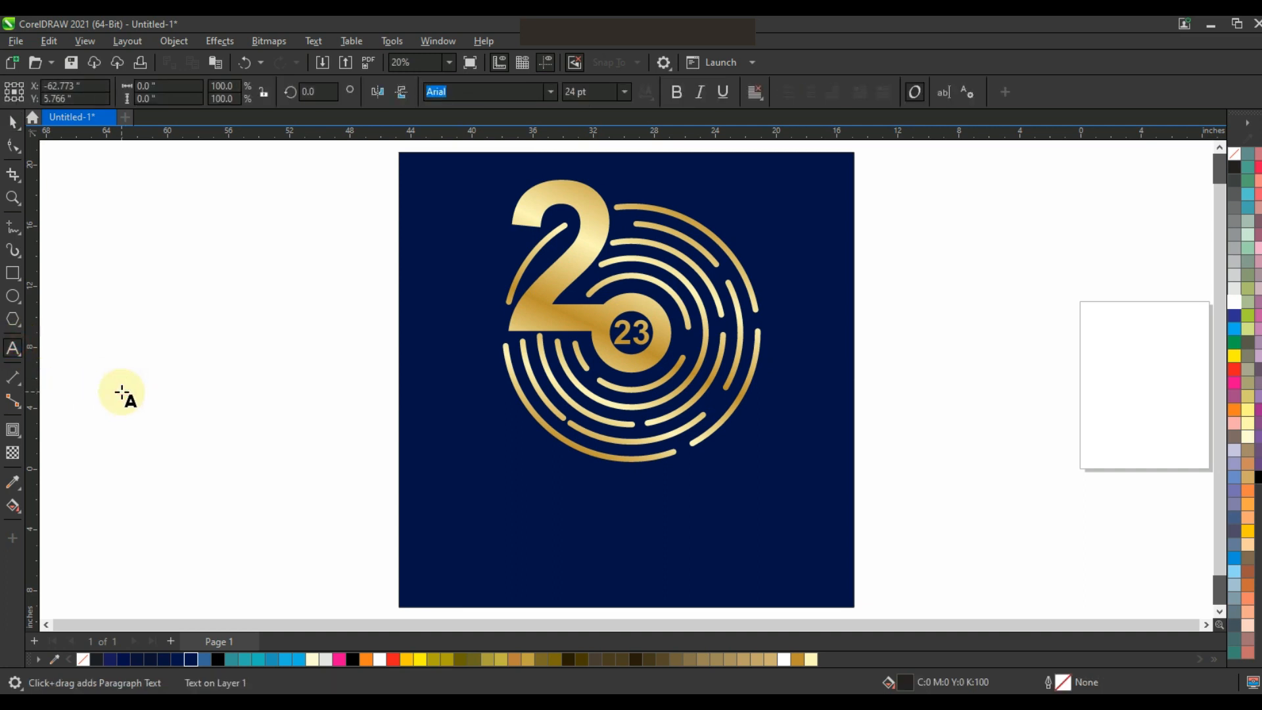
{"action": "type", "text": "HAPPY NEW YEAR"}
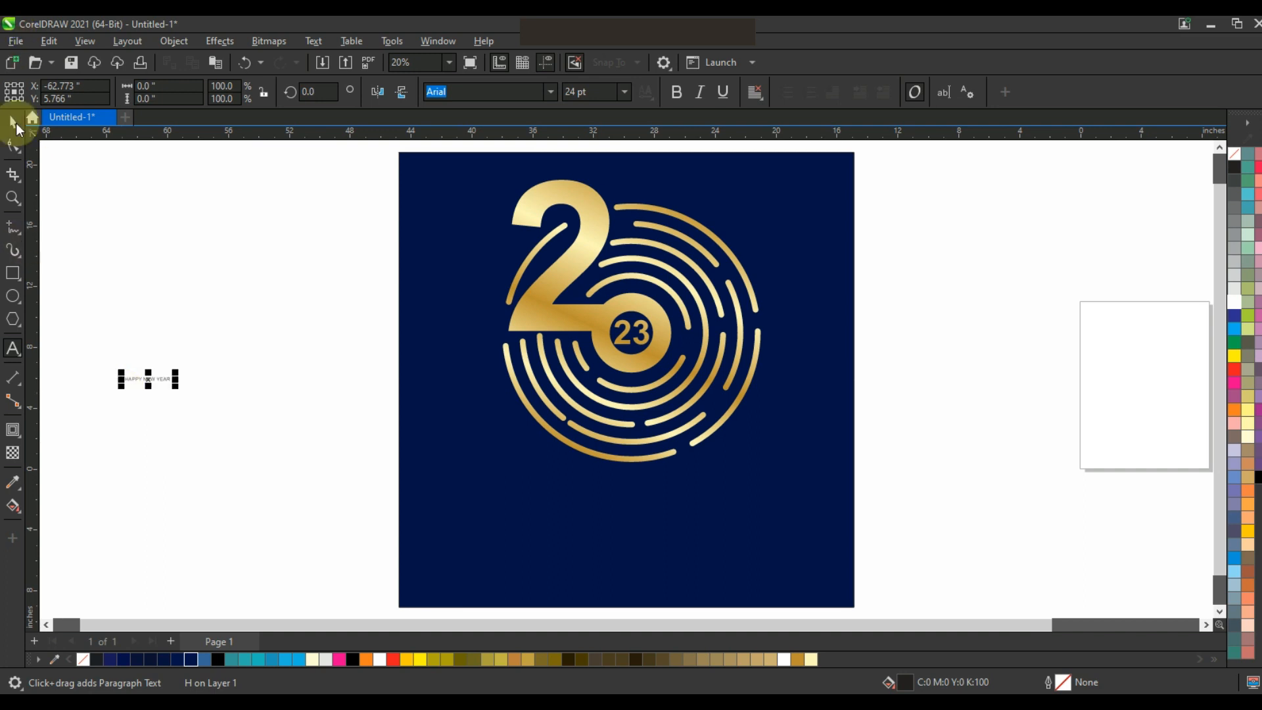
{"action": "left_click", "coordinate": [12, 123]}
{"action": "left_click", "coordinate": [676, 92]}
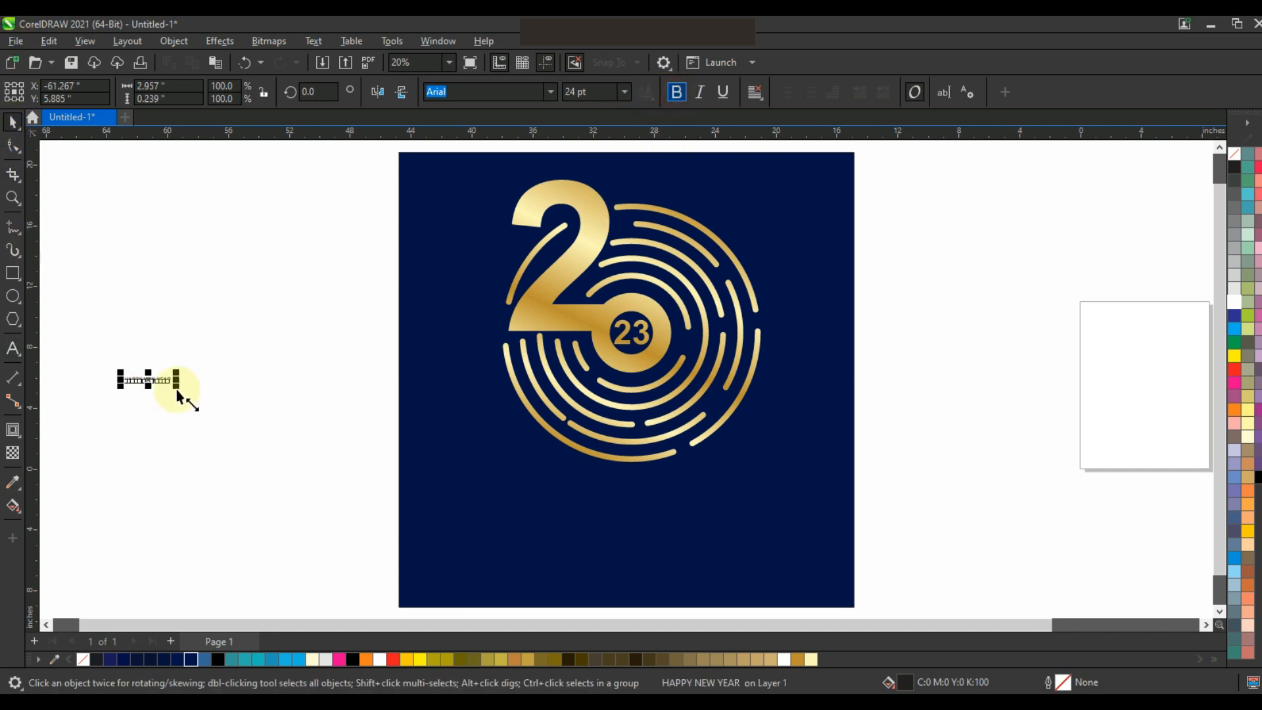
Step: Place the text beneath the logo at about 137 pt and fill it with gold (#BD8F2F)
{"action": "left_click_drag", "start_coordinate": [272, 445], "coordinate": [651, 490]}
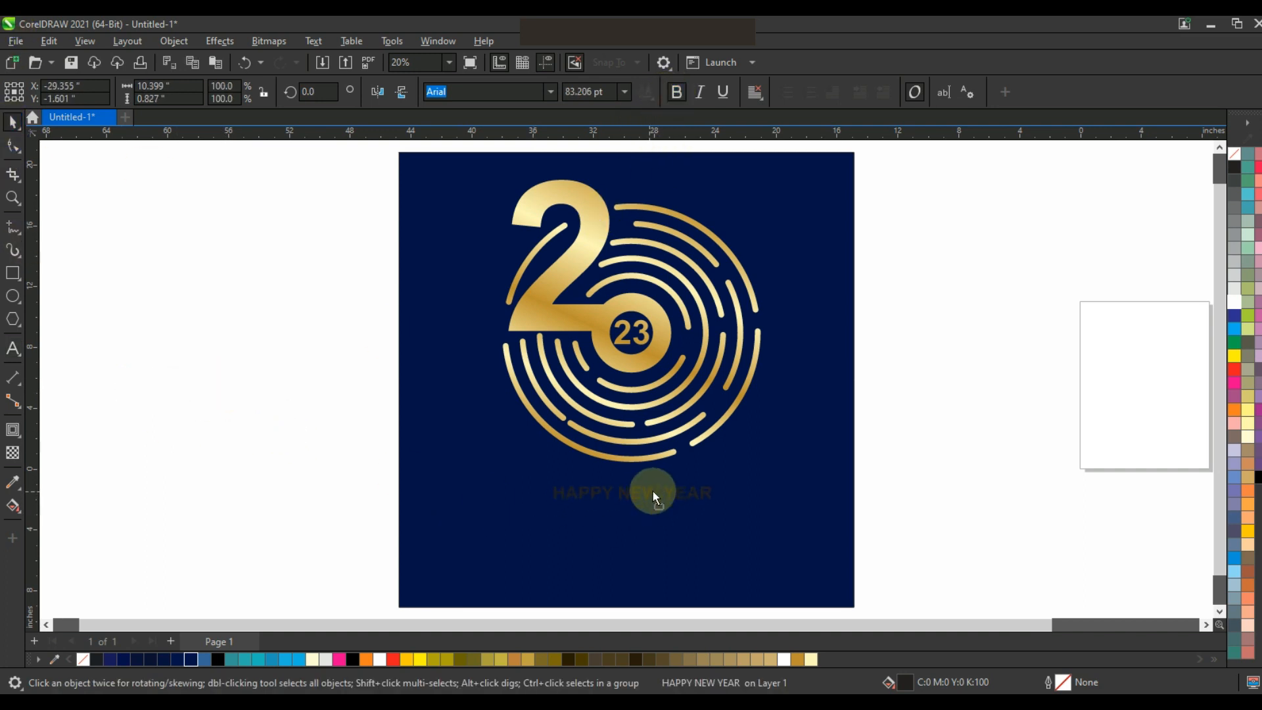
{"action": "left_click", "coordinate": [811, 658]}
{"action": "left_click", "coordinate": [797, 660]}
{"action": "left_click_drag", "start_coordinate": [714, 506], "coordinate": [770, 556]}
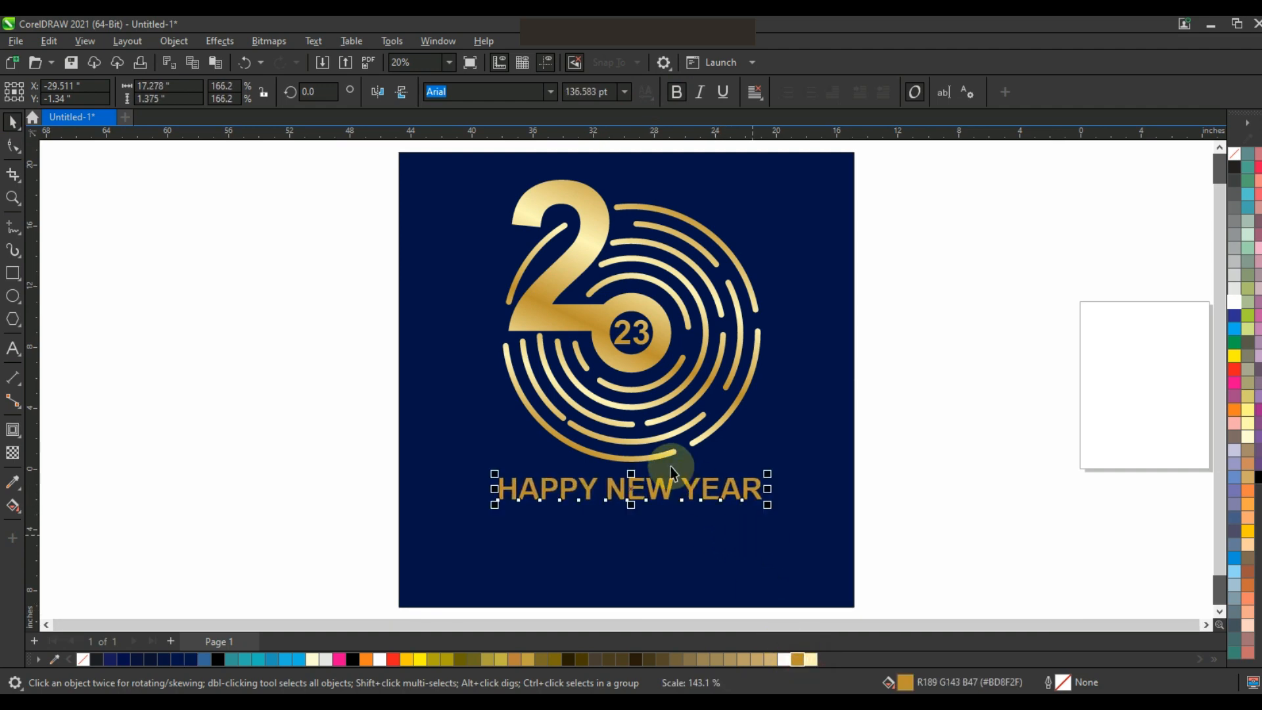
Step: Group the text with the logo and centre the group horizontally on the navy square
{"action": "left_click", "coordinate": [666, 456], "text": "shift"}
{"action": "key", "text": "ctrl+g"}
{"action": "left_click", "coordinate": [665, 564], "text": "shift"}
{"action": "key", "text": "c"}
Step: Move the grouped logo and text slightly lower in the square and preview the design full screen
{"action": "left_click", "coordinate": [932, 478]}
{"action": "left_click_drag", "start_coordinate": [917, 541], "coordinate": [422, 155]}
{"action": "left_click_drag", "start_coordinate": [578, 254], "coordinate": [578, 280]}
{"action": "left_click", "coordinate": [806, 324]}
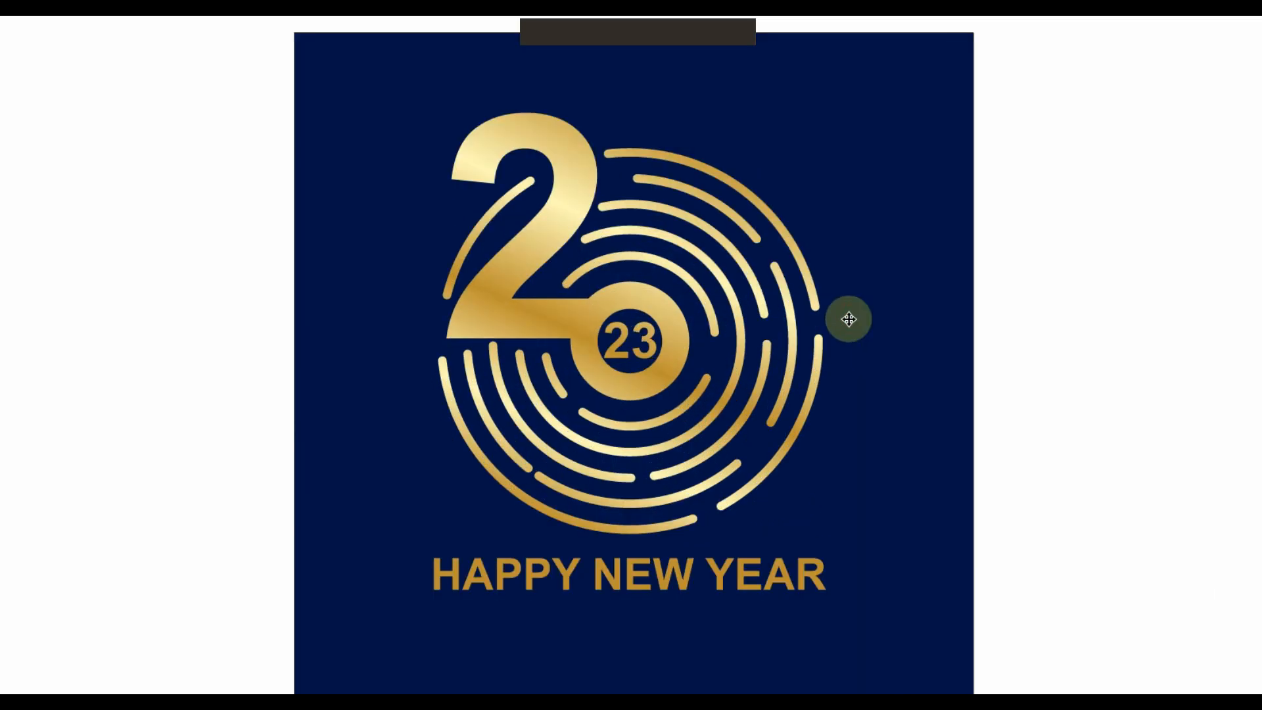